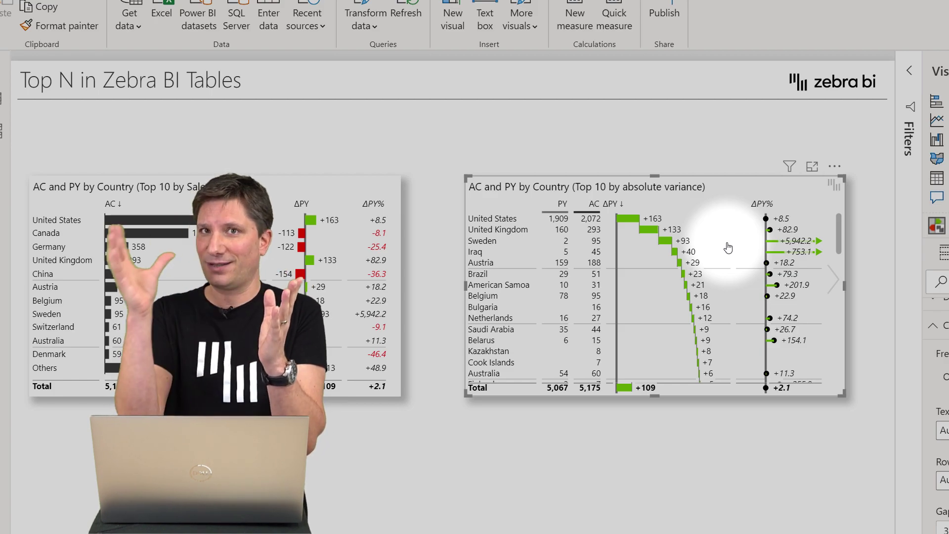
scroll(728, 247, "down", 1)
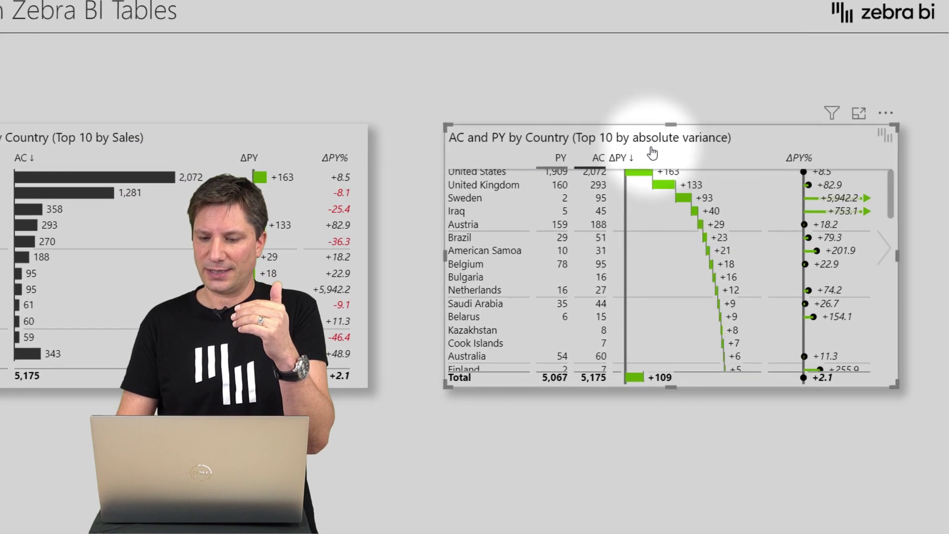
left_click(668, 172)
left_click(806, 222)
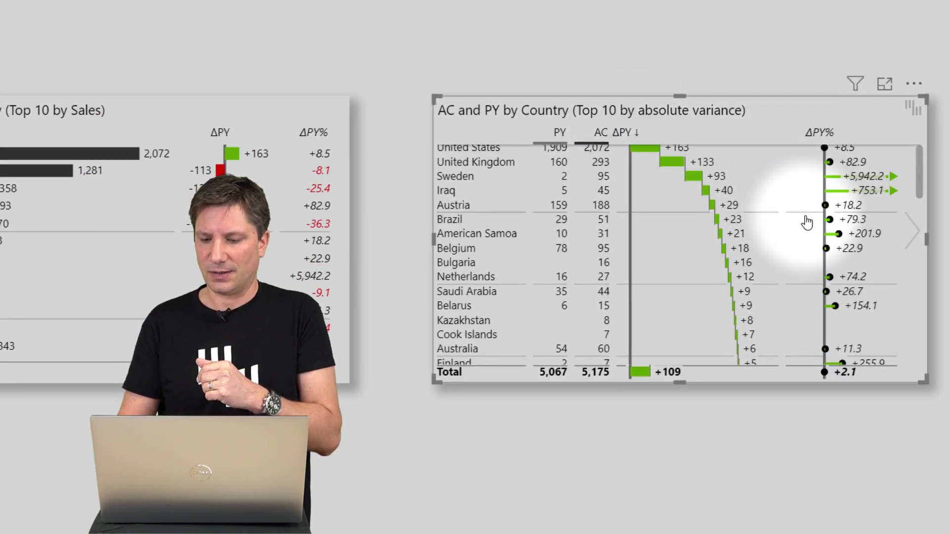
scroll(807, 222, "down", 3)
scroll(806, 223, "down", 2)
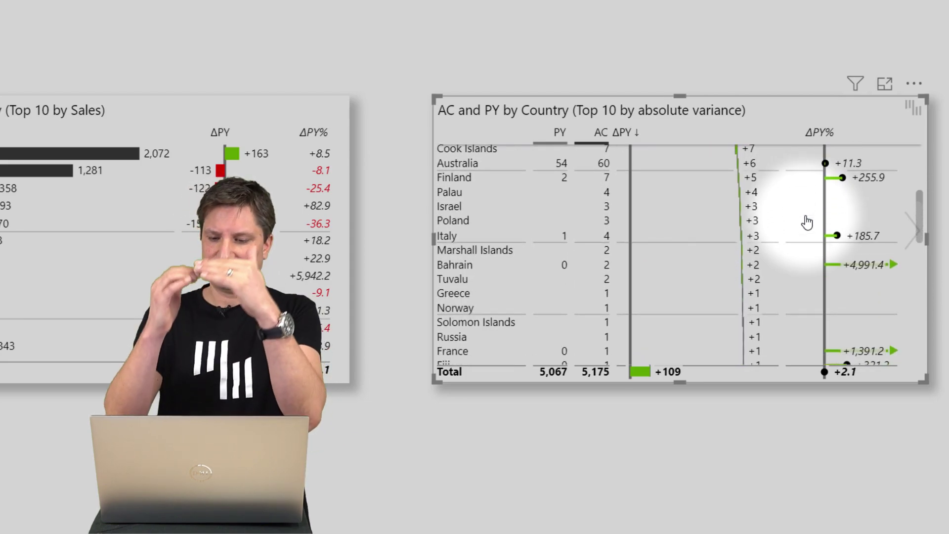
scroll(806, 222, "down", 2)
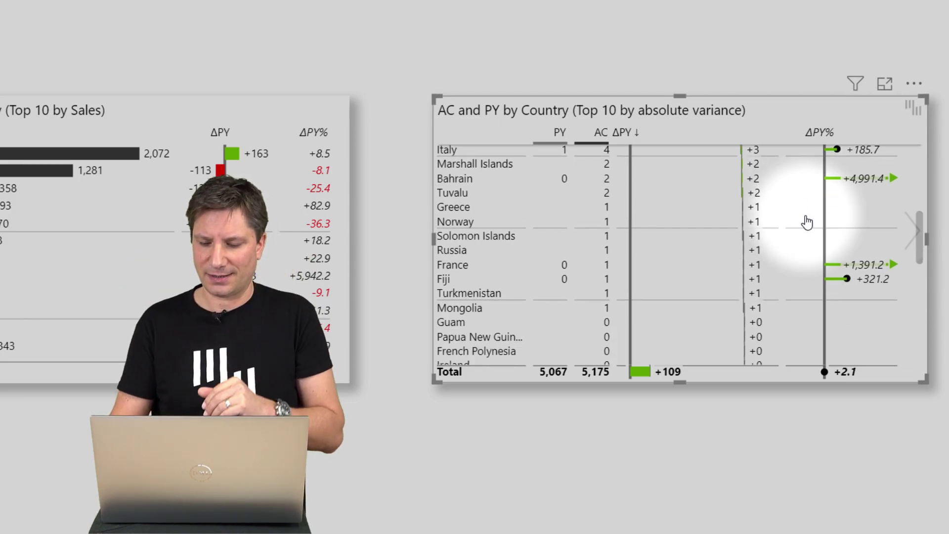
scroll(806, 222, "down", 5)
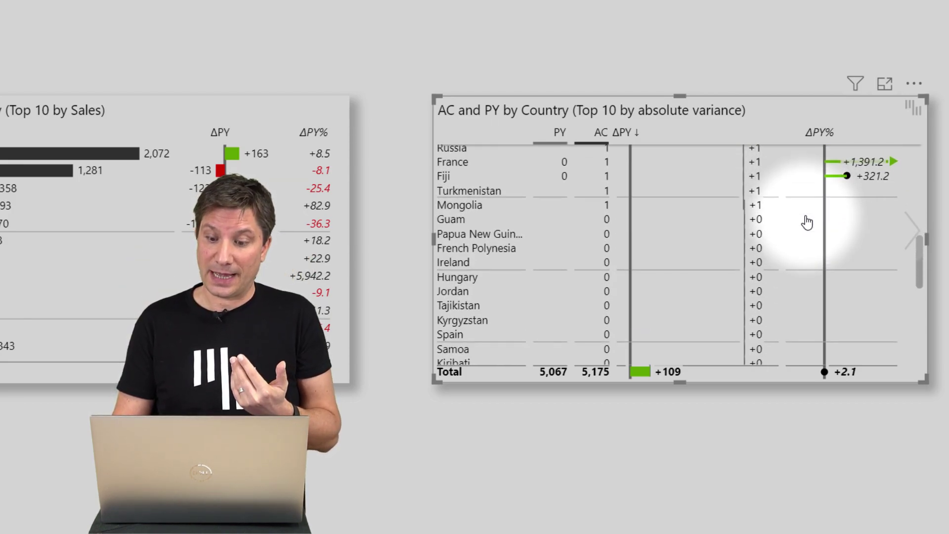
scroll(806, 223, "down", 5)
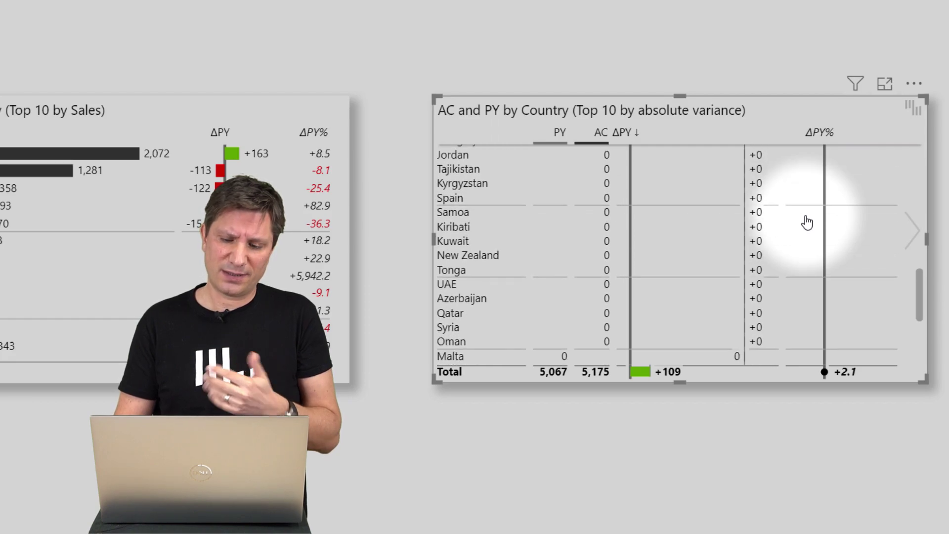
scroll(806, 222, "down", 3)
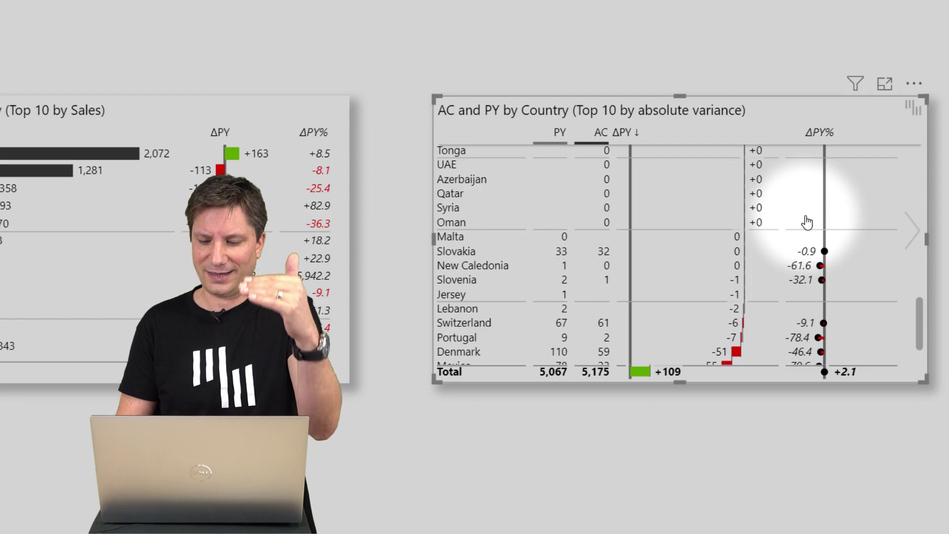
scroll(806, 222, "down", 3)
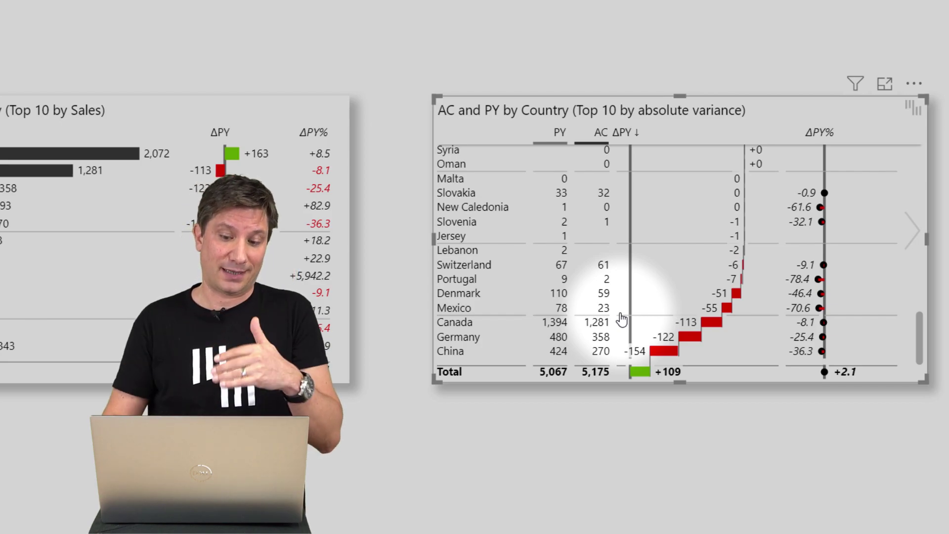
scroll(621, 319, "up", 15)
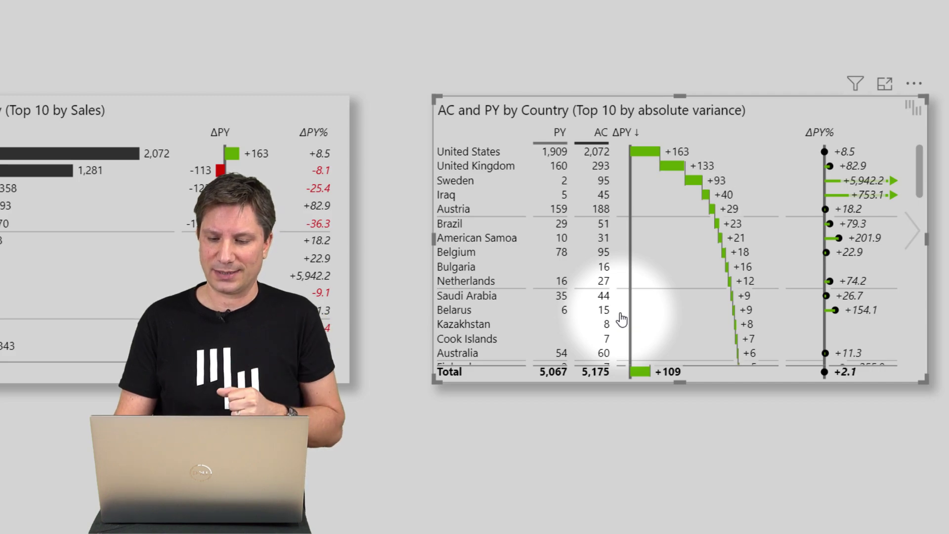
Set the country rows to Top + bottom N by ΔPY with 7 items, grouping the rest into Others.
left_click(457, 184)
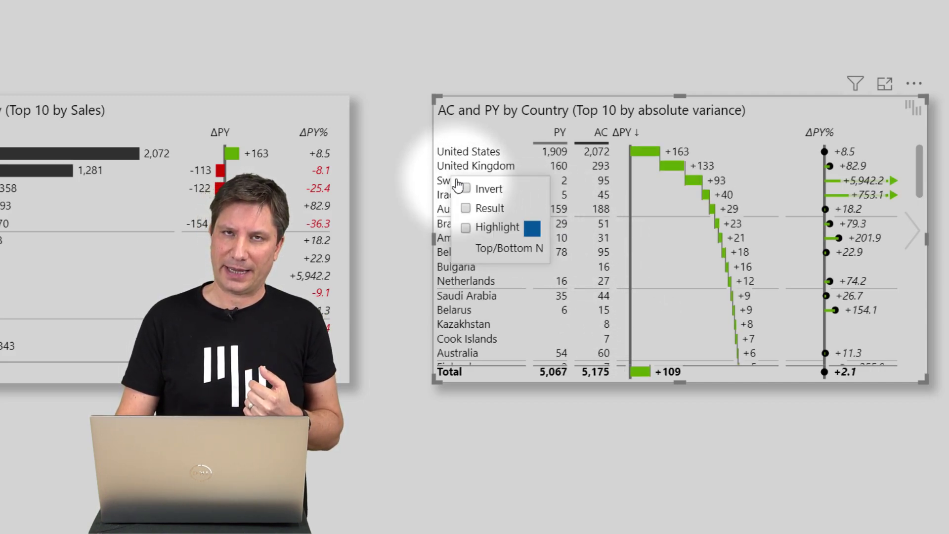
left_click(503, 250)
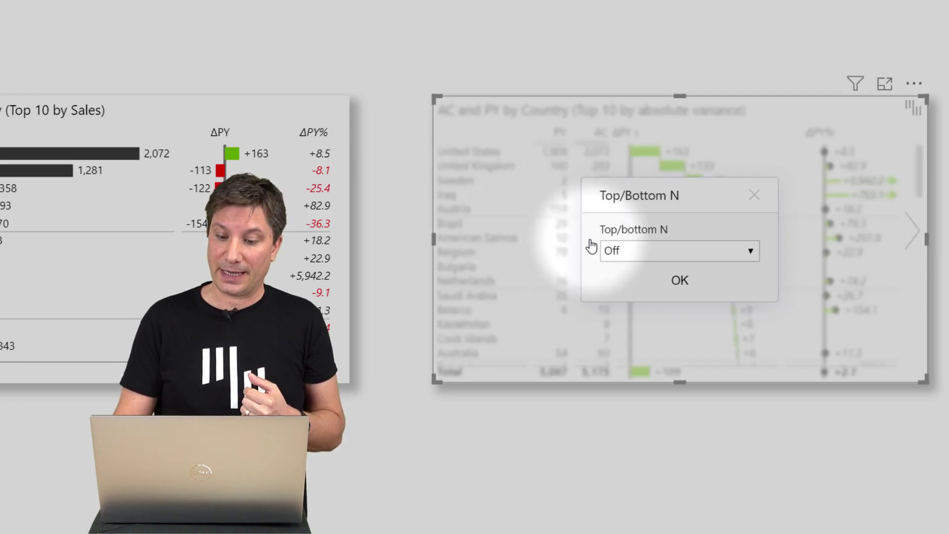
left_click(634, 250)
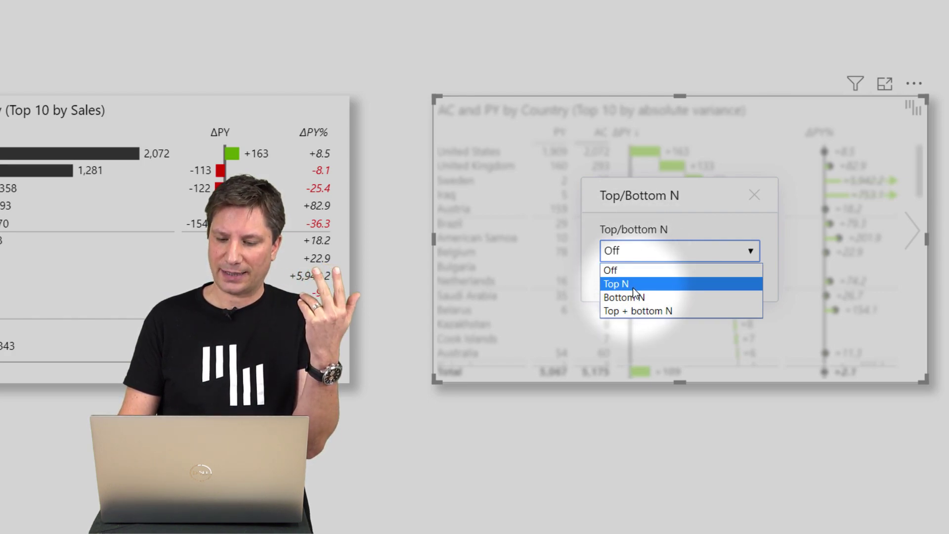
left_click(644, 310)
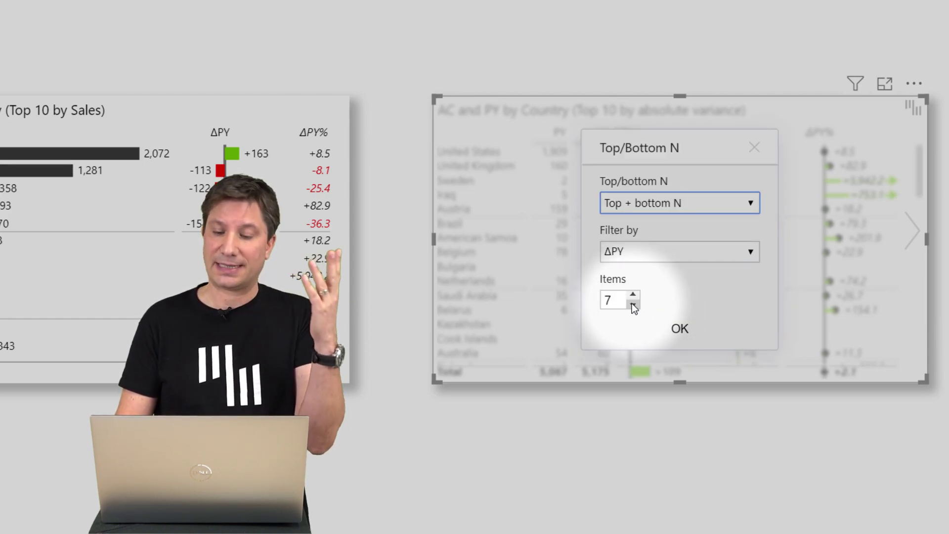
left_click(643, 252)
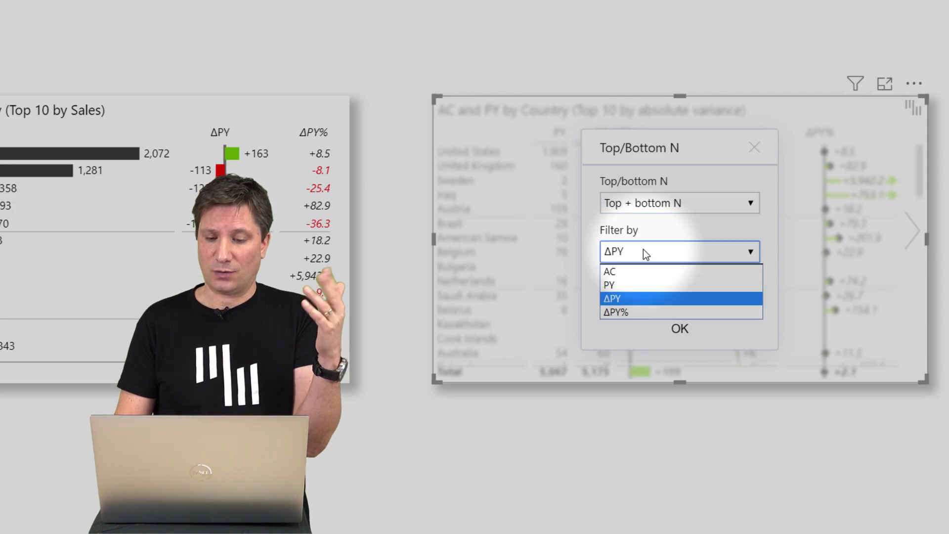
left_click(625, 299)
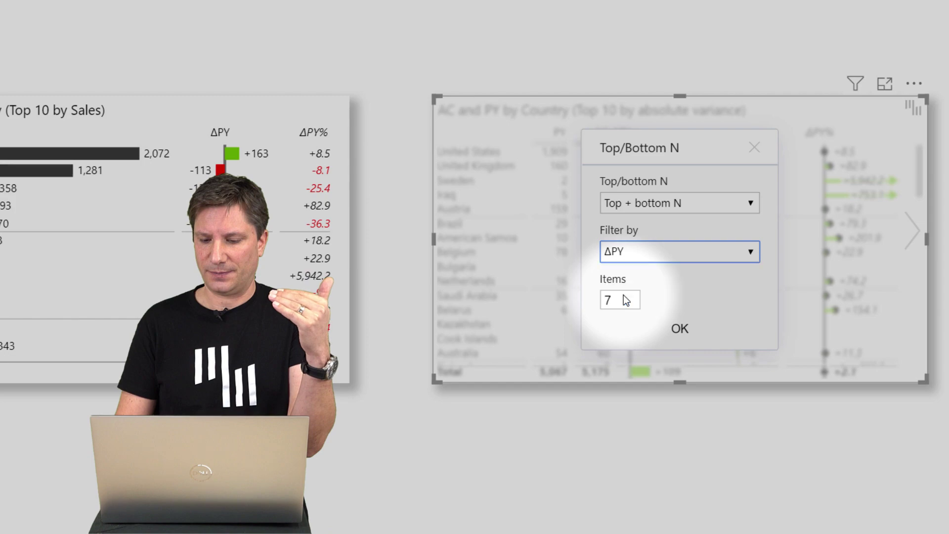
left_click(681, 329)
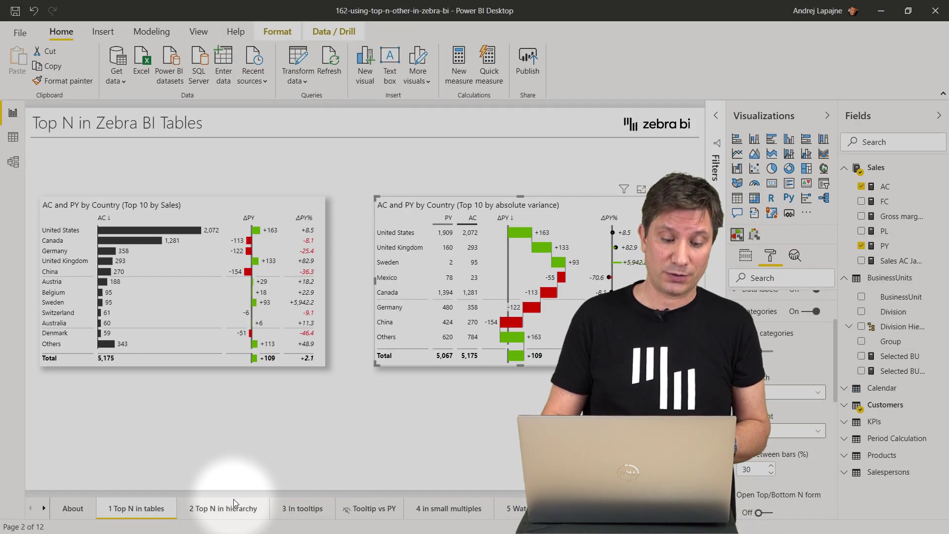
Switch to the '2 Top N in hierarchy' page and highlight the Wearables business unit.
left_click(228, 511)
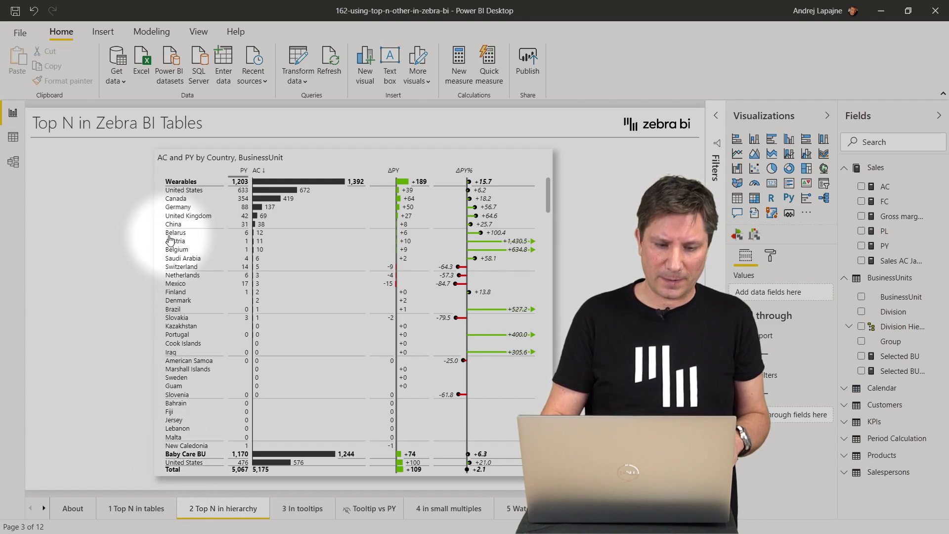
left_click(186, 183)
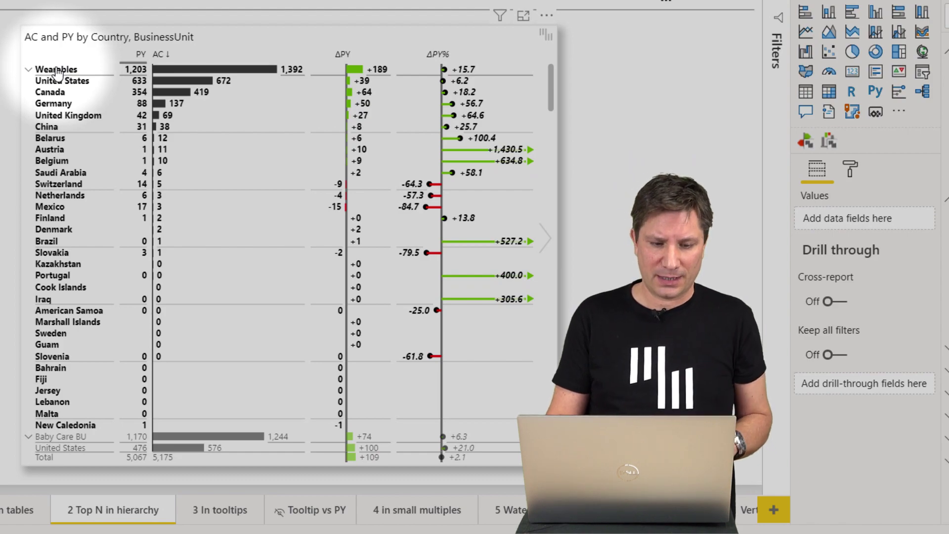
Apply Top N 3 by AC to BusinessUnit, keeping Wearables, Baby Care BU and Speakers.
right_click(57, 72)
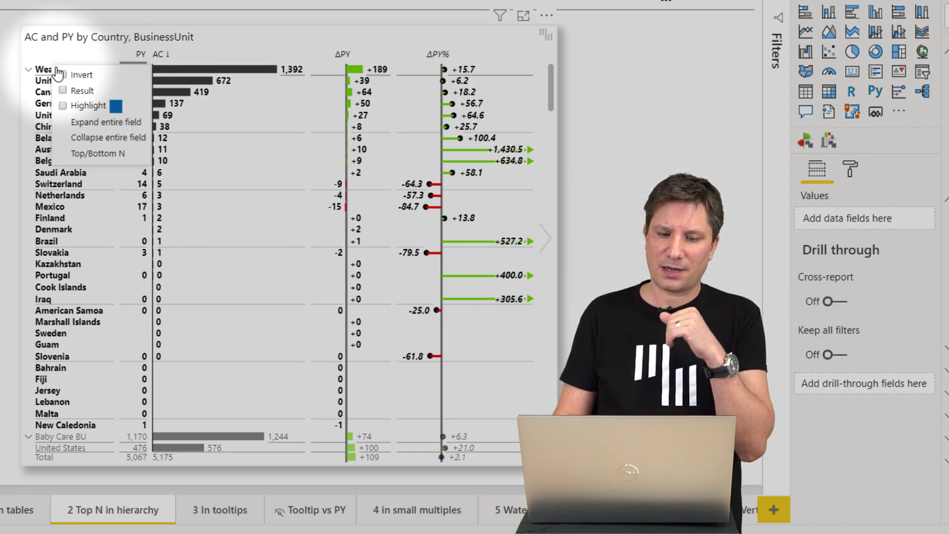
left_click(92, 157)
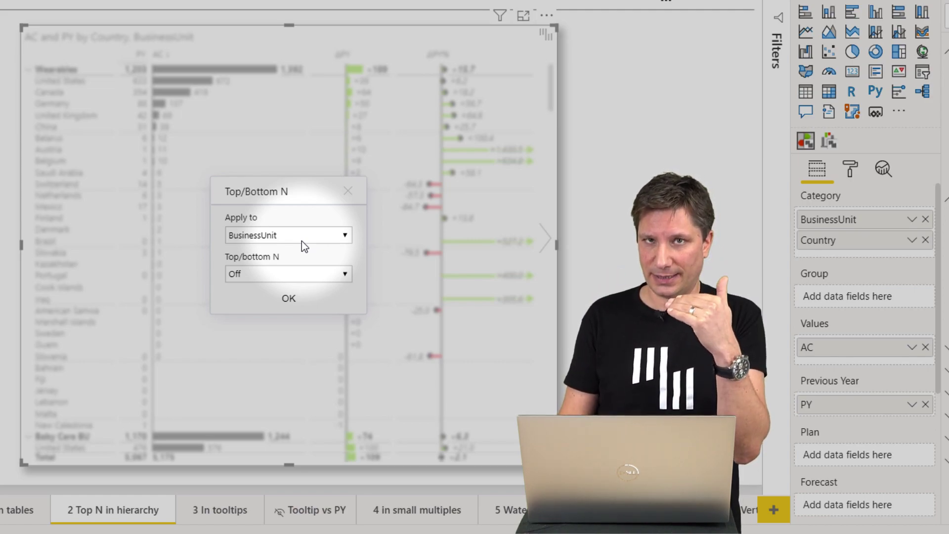
left_click(278, 272)
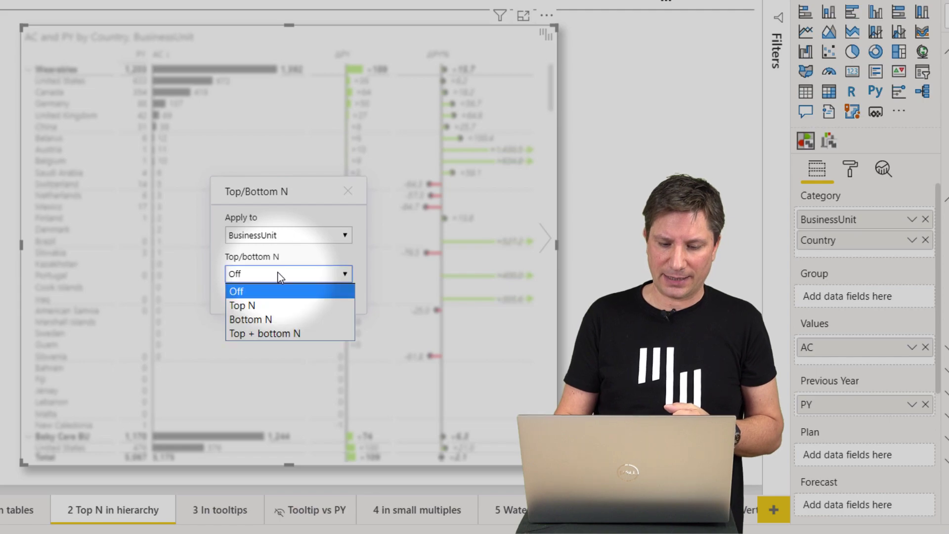
left_click(260, 304)
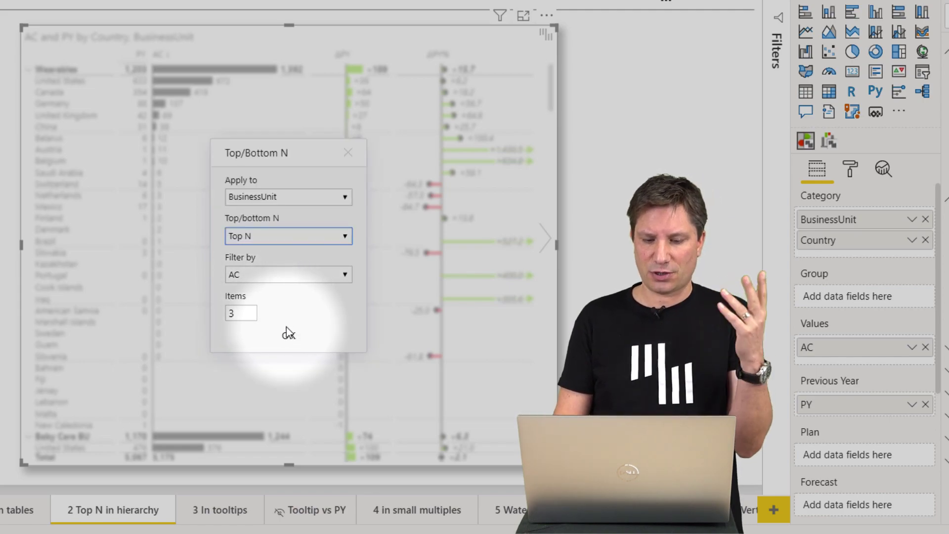
left_click(289, 337)
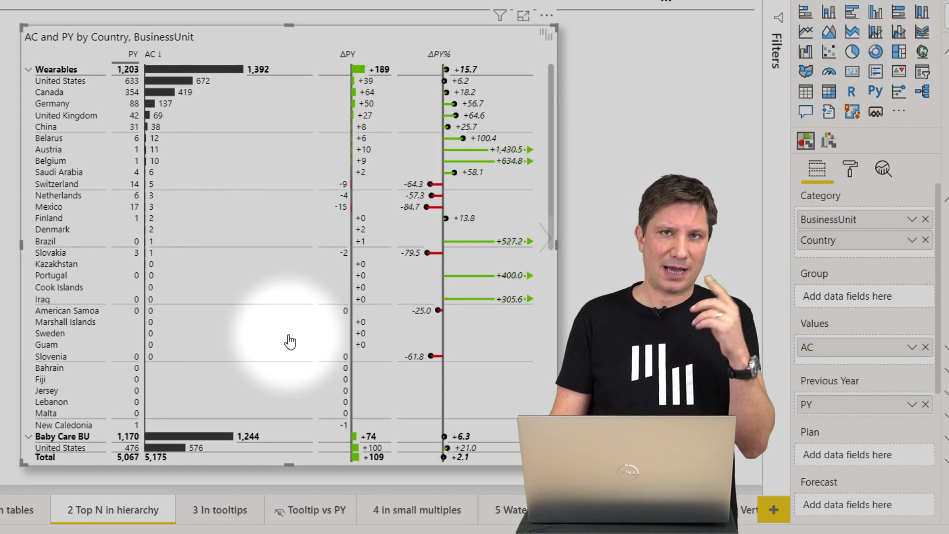
scroll(289, 341, "down", 10)
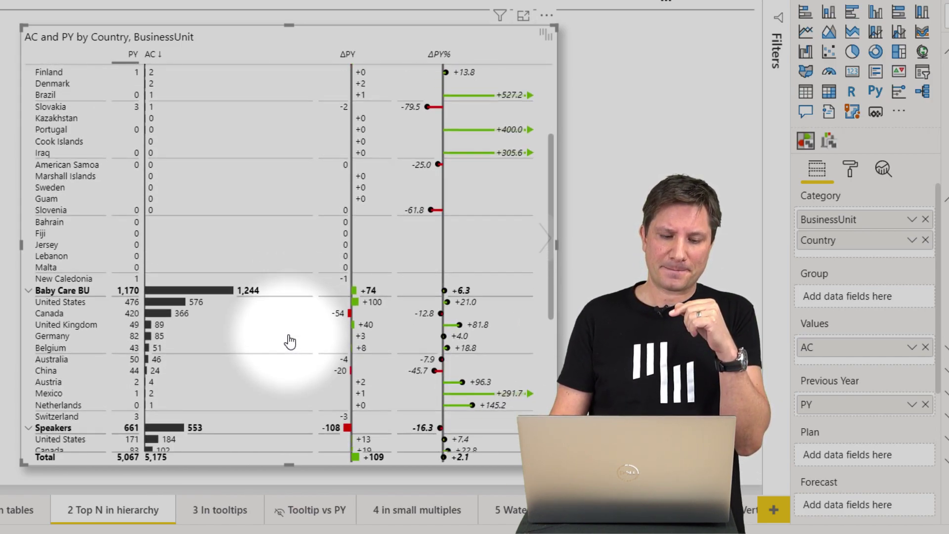
scroll(289, 341, "down", 5)
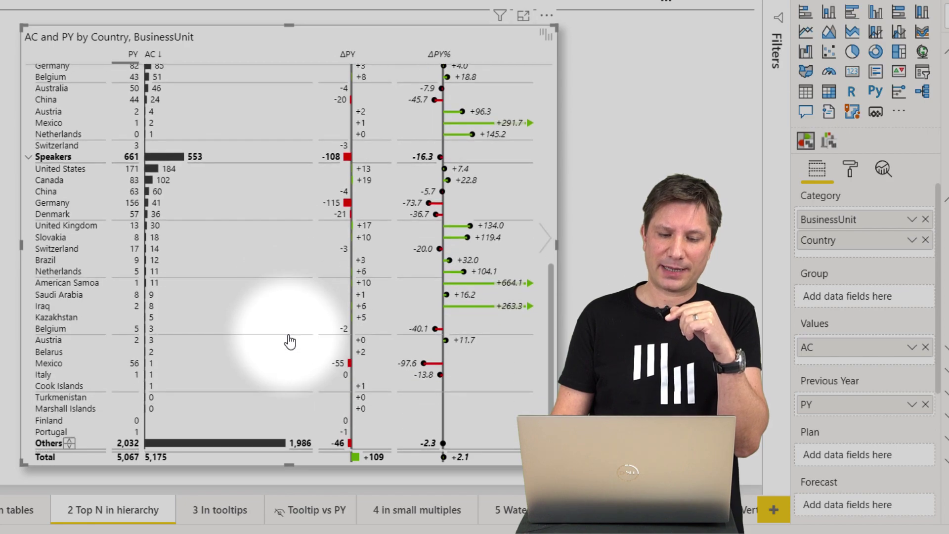
scroll(289, 341, "down", 1)
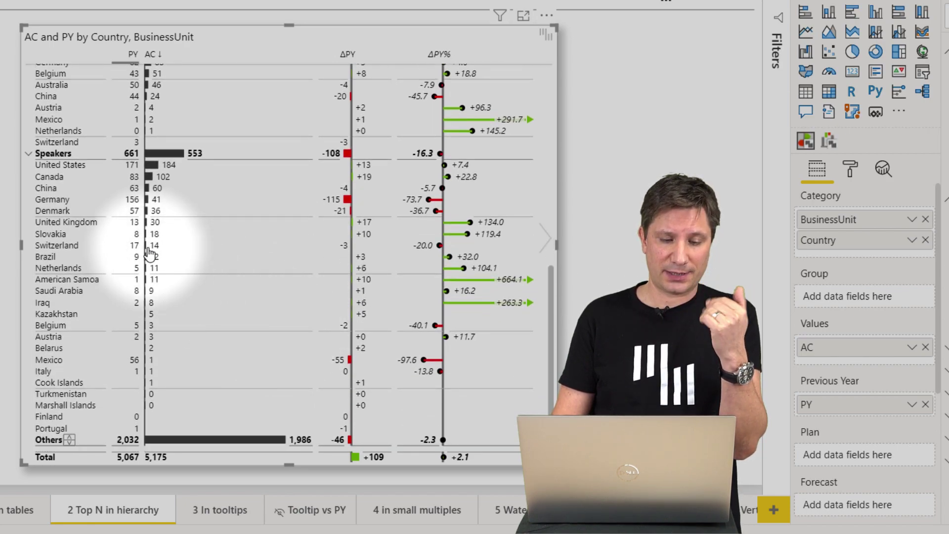
left_click(49, 165)
left_click(50, 164)
left_click(68, 222)
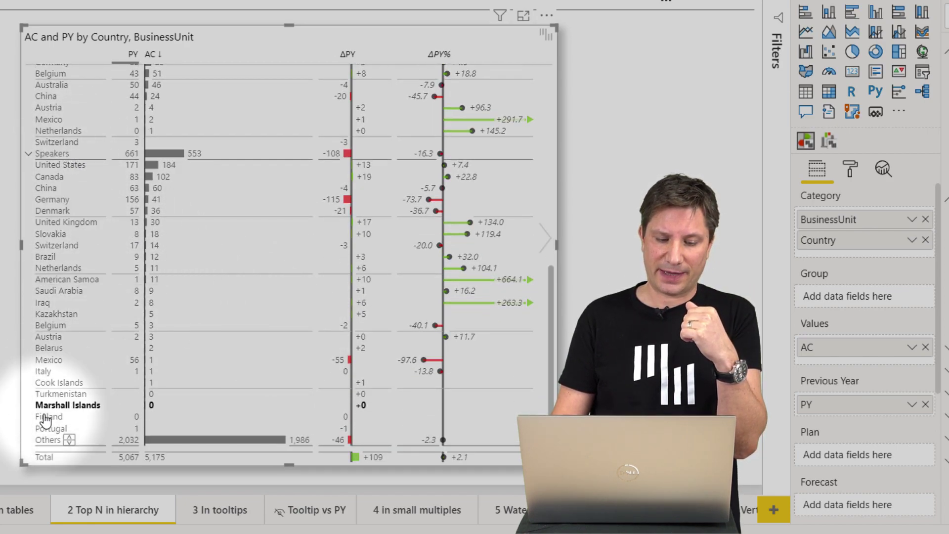
left_click(49, 443)
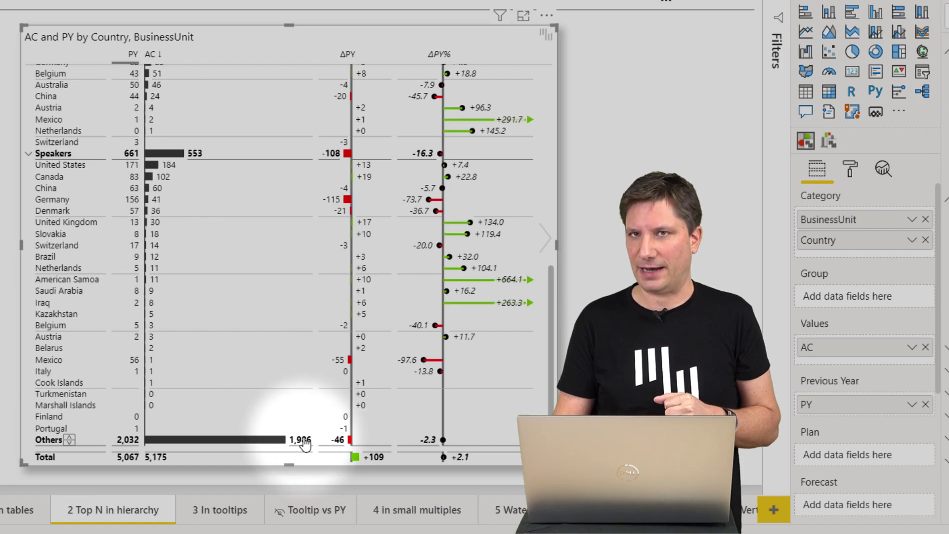
scroll(201, 286, "up", 10)
left_click(66, 86)
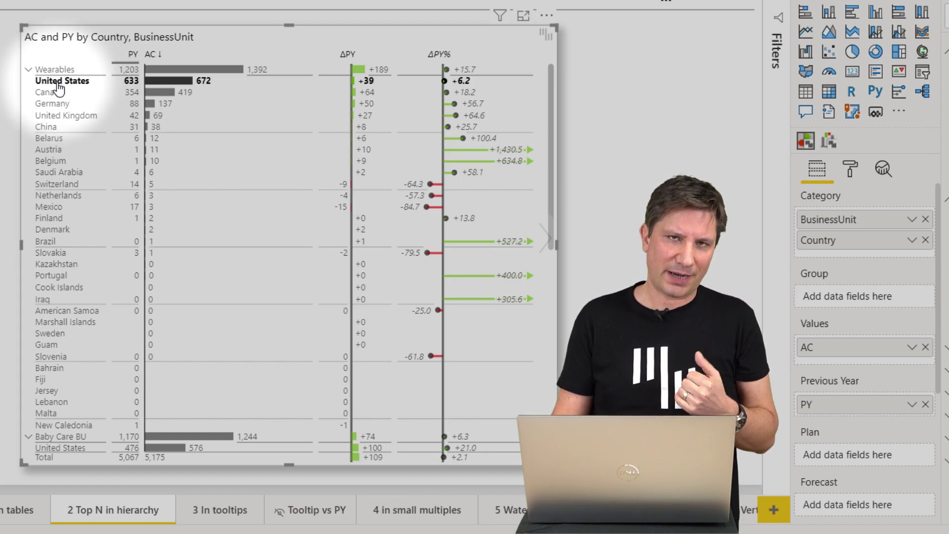
Apply Top N with 5 items to Country, giving each business unit its own Others row.
right_click(57, 87)
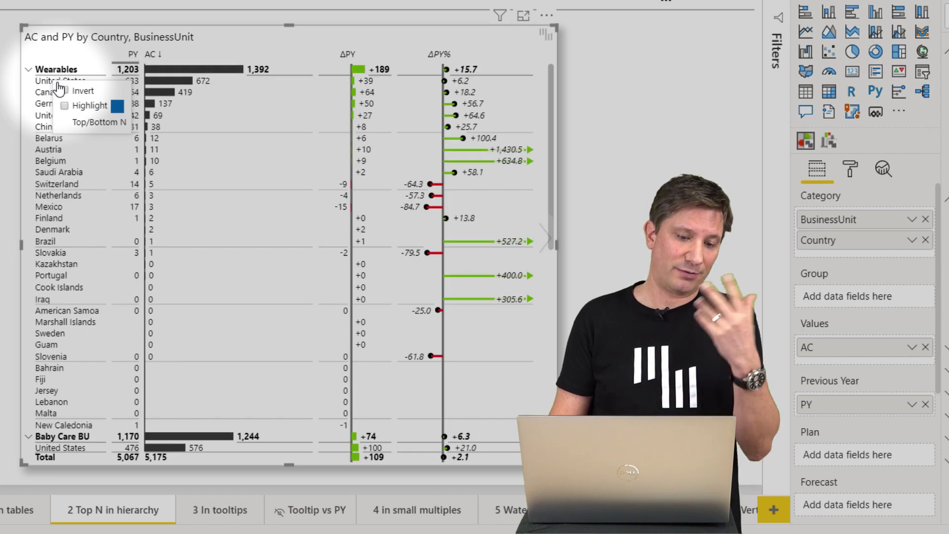
left_click(89, 124)
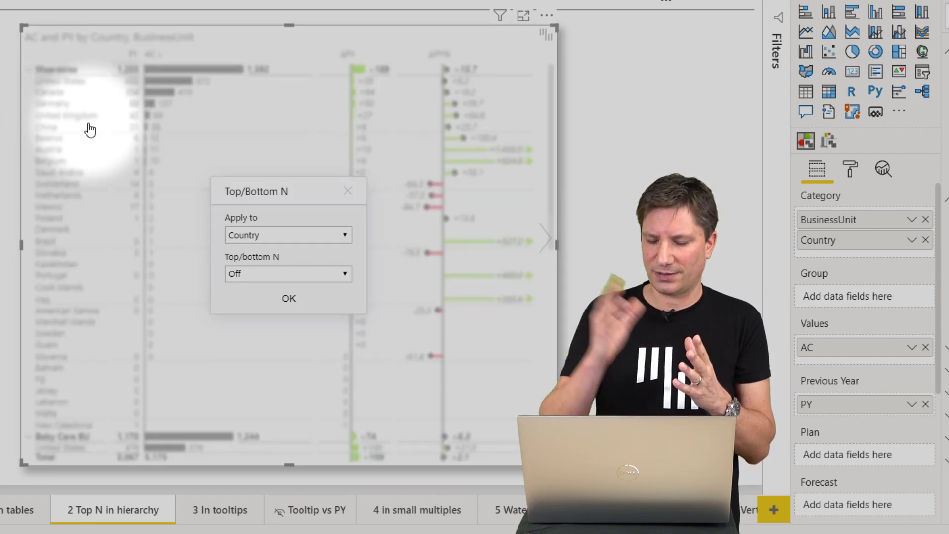
left_click(265, 236)
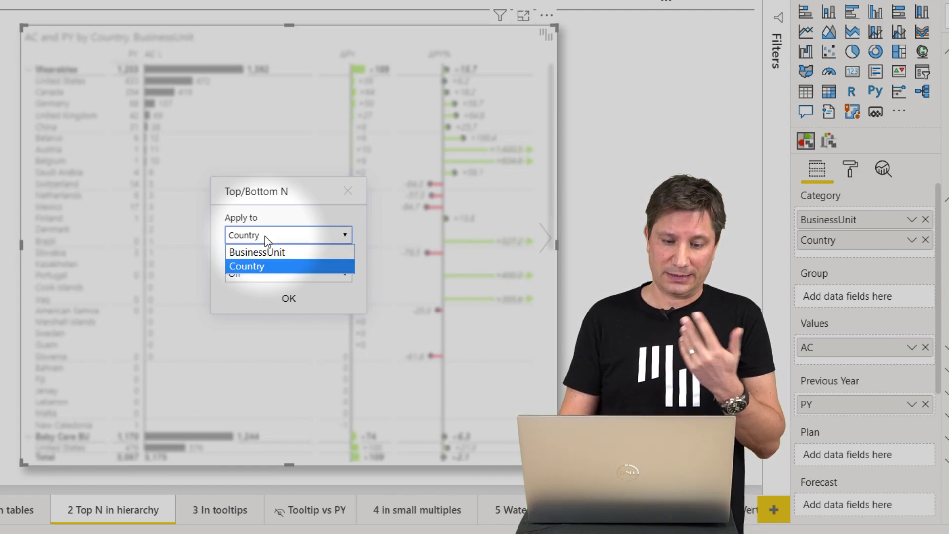
left_click(260, 267)
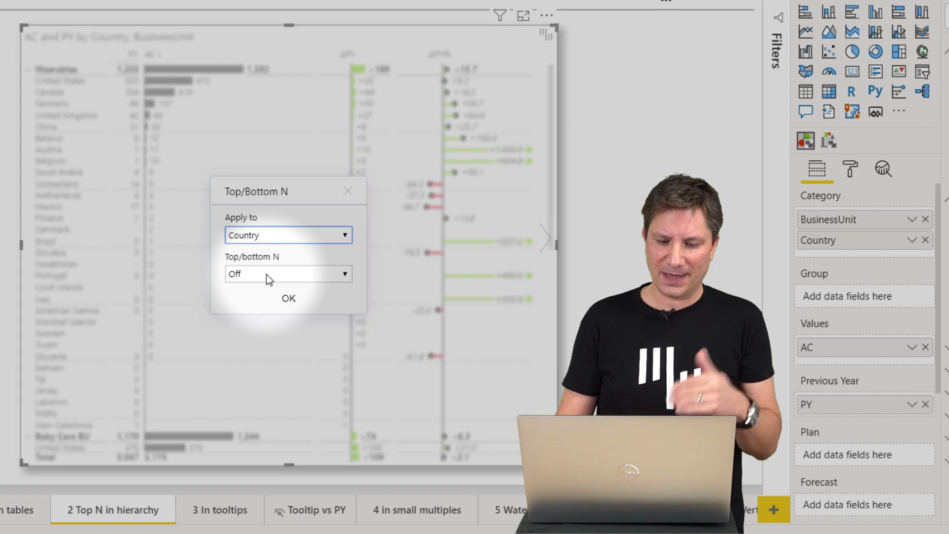
left_click(266, 274)
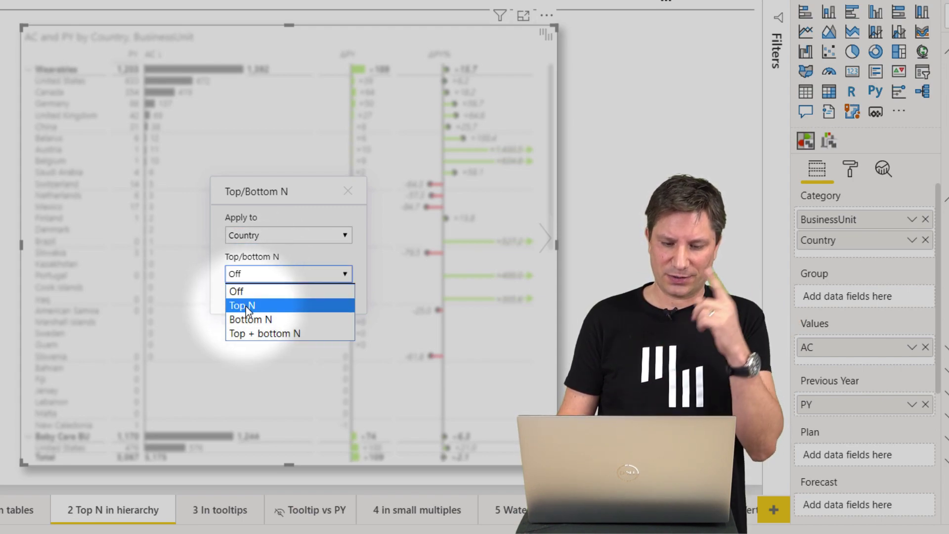
left_click(245, 306)
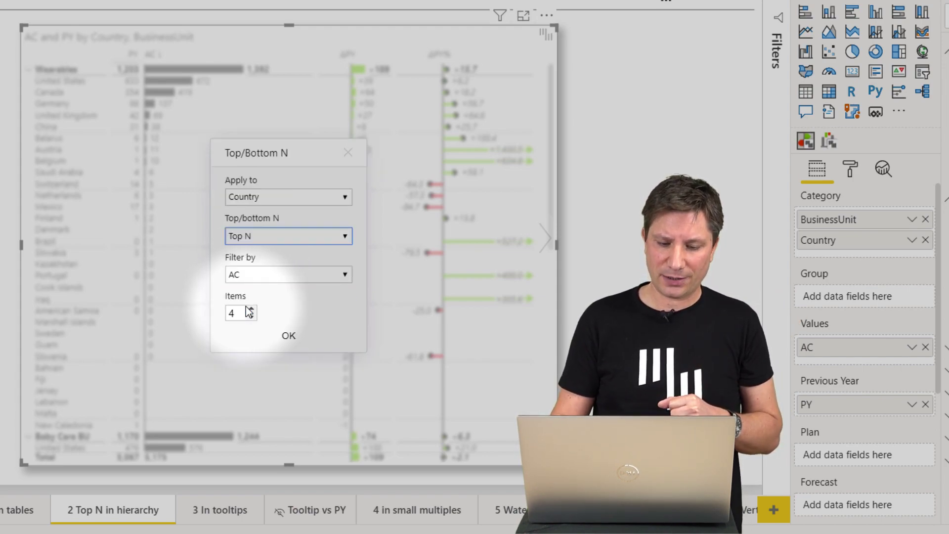
left_click(251, 317)
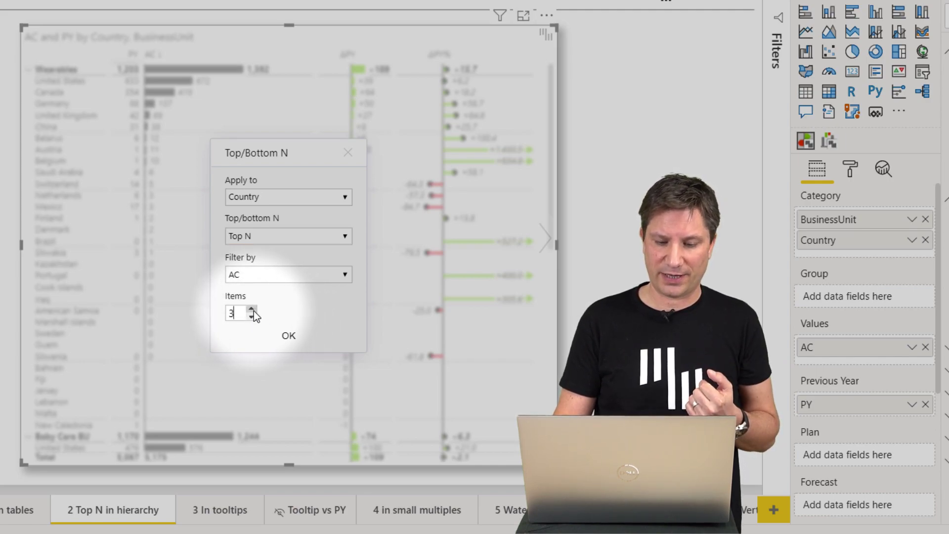
left_click(252, 309)
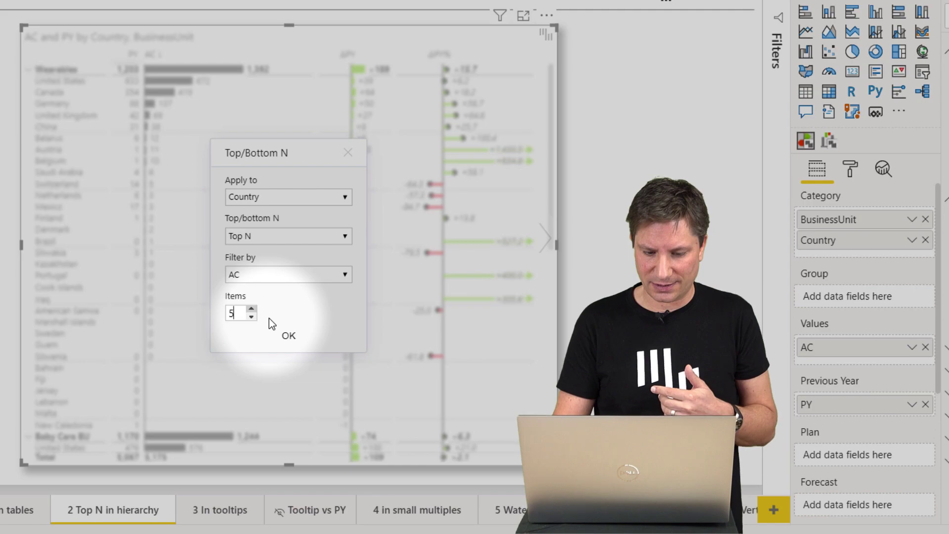
left_click(290, 337)
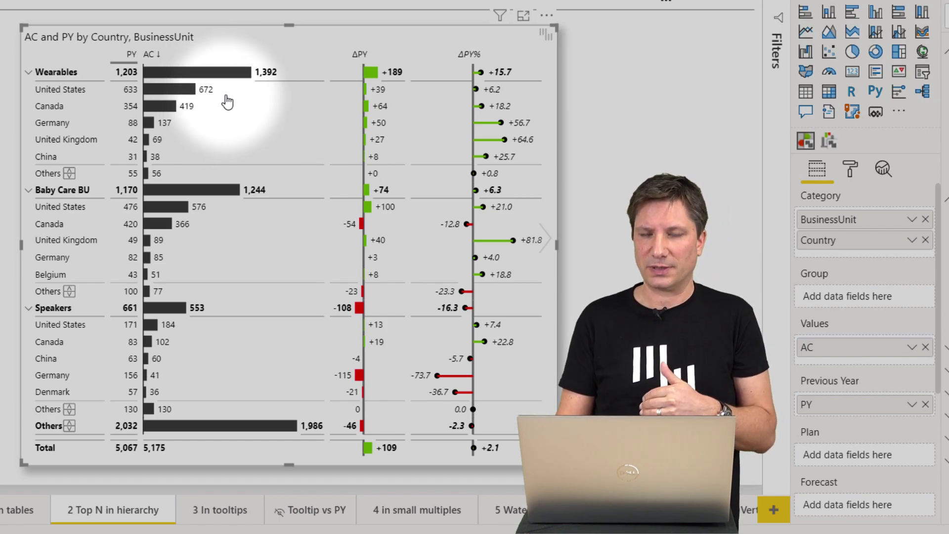
Cross-highlight Wearables and several country rows, then switch to the '3 In tooltips' page.
left_click(247, 85)
left_click(244, 117)
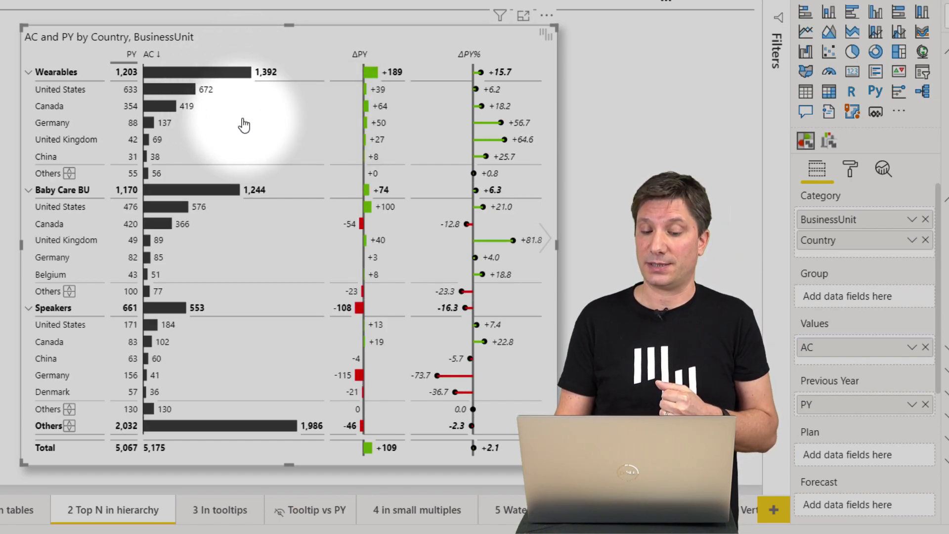
left_click(64, 89)
left_click(55, 123)
left_click(59, 130)
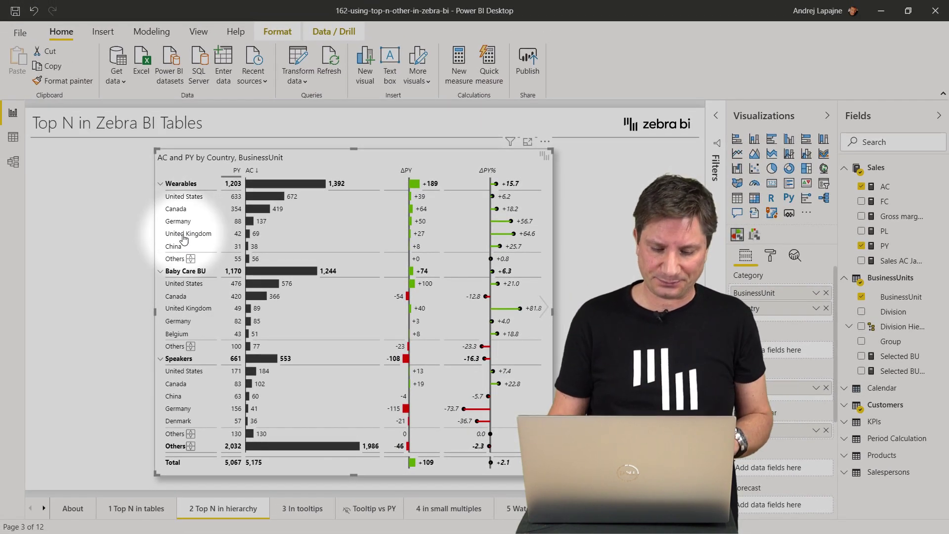
left_click(301, 509)
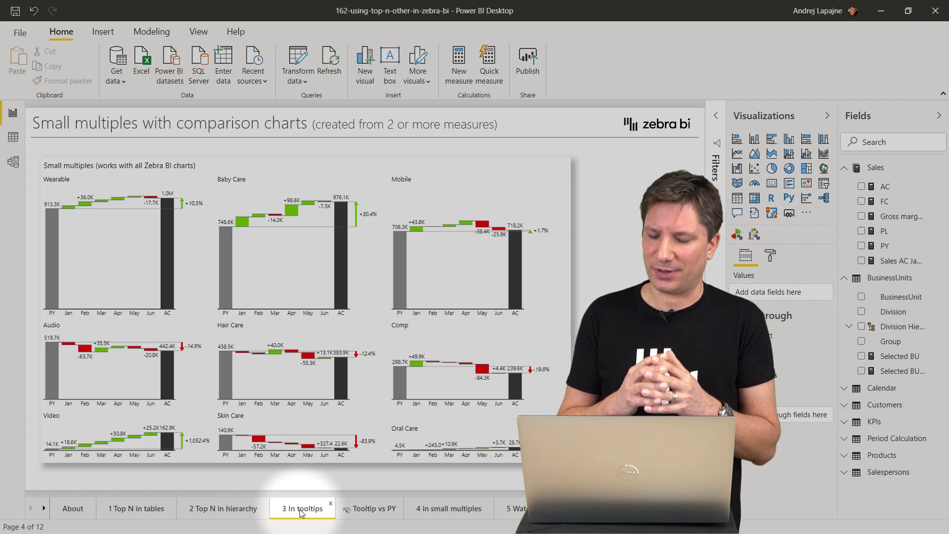
Select the small multiples visual and show the Baby Care Apr tooltip with countries' AC and ΔPY.
left_click(329, 165)
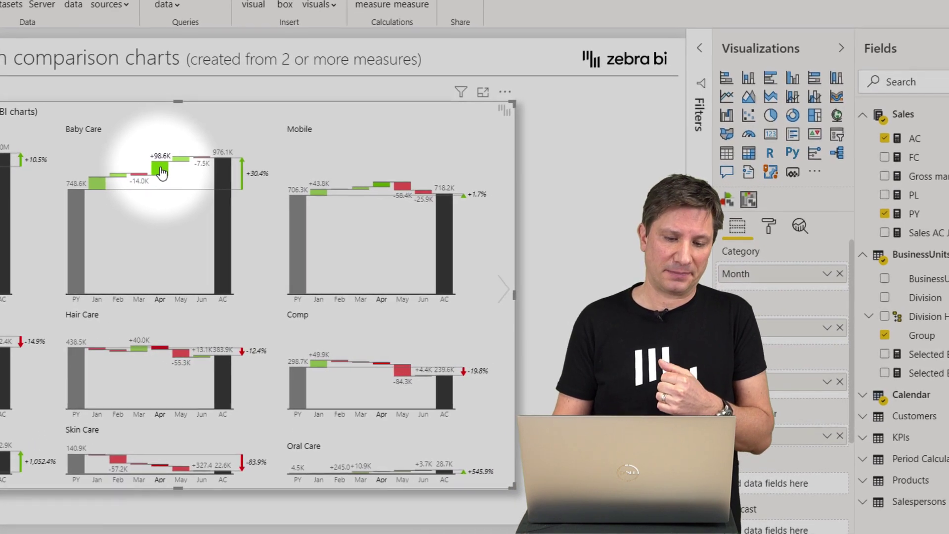
mouse_move(194, 185)
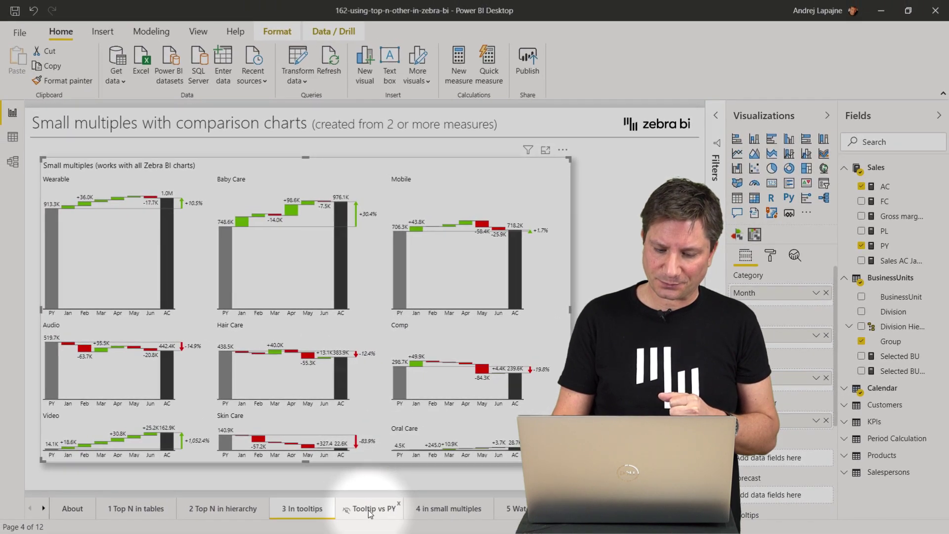
Switch to the 'Tooltip vs PY' page showing the Audio country table.
left_click(336, 523)
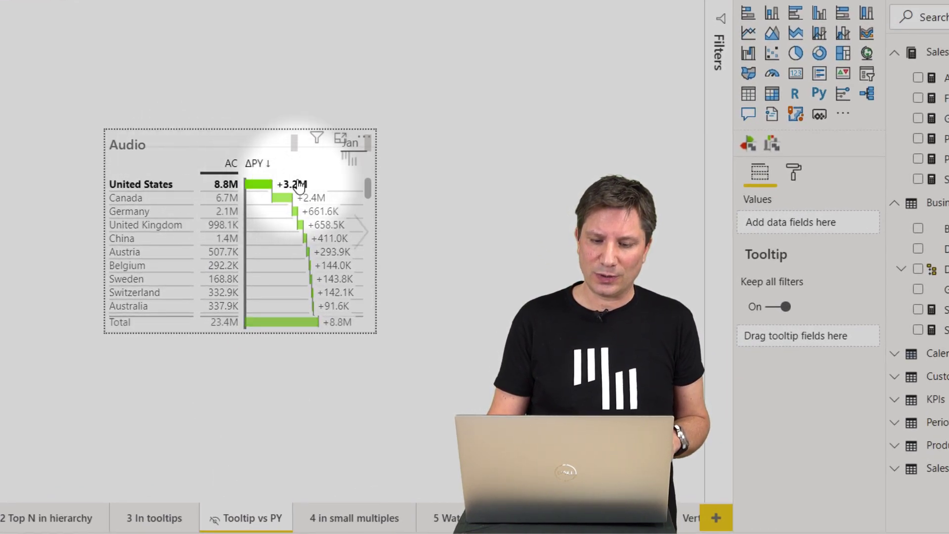
Select the Audio table to reveal its Country, AC and PY fields and browse its country rows.
left_click(200, 207)
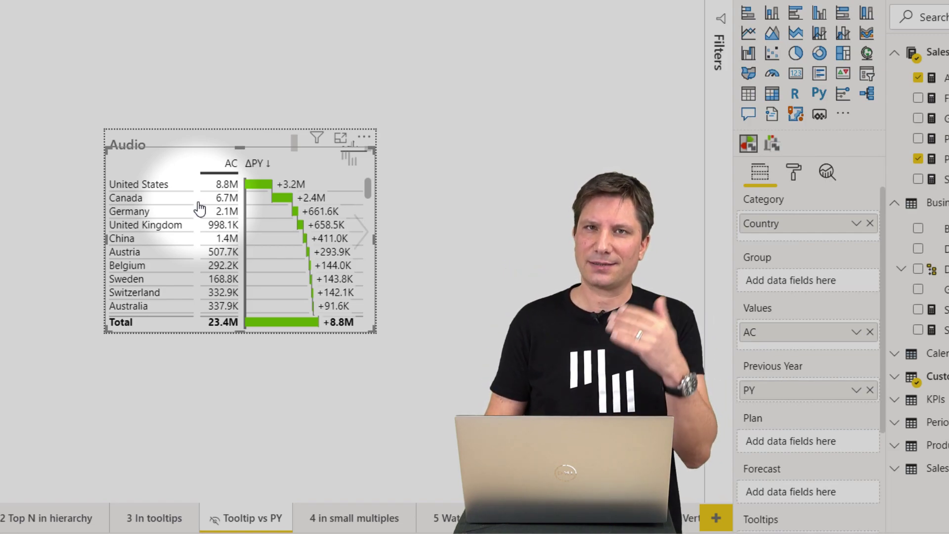
scroll(200, 208, "down", 3)
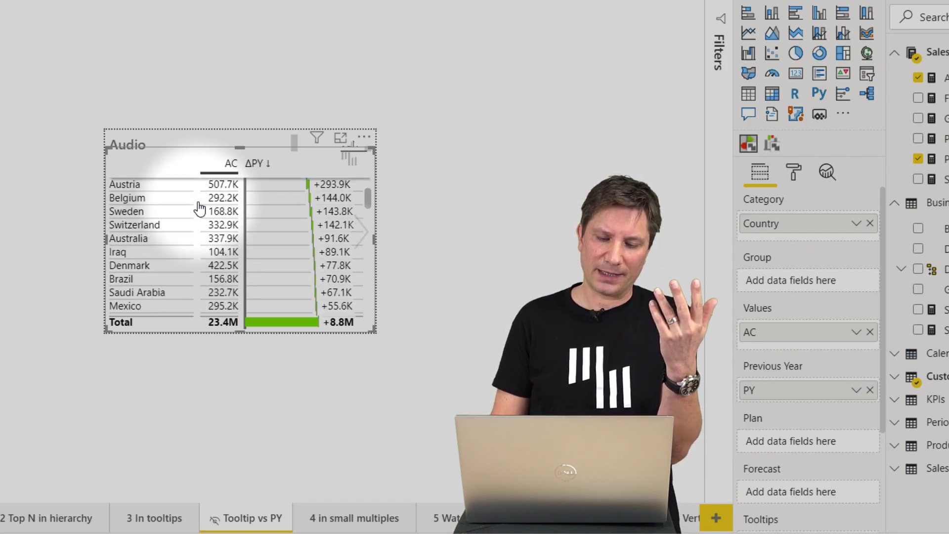
scroll(200, 207, "up", 3)
scroll(200, 208, "down", 10)
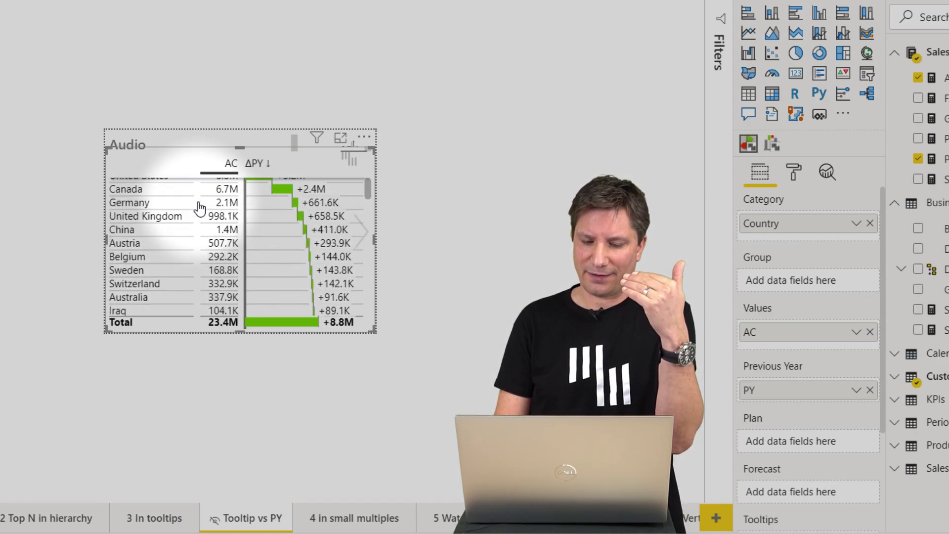
scroll(199, 207, "down", 2)
scroll(199, 208, "up", 10)
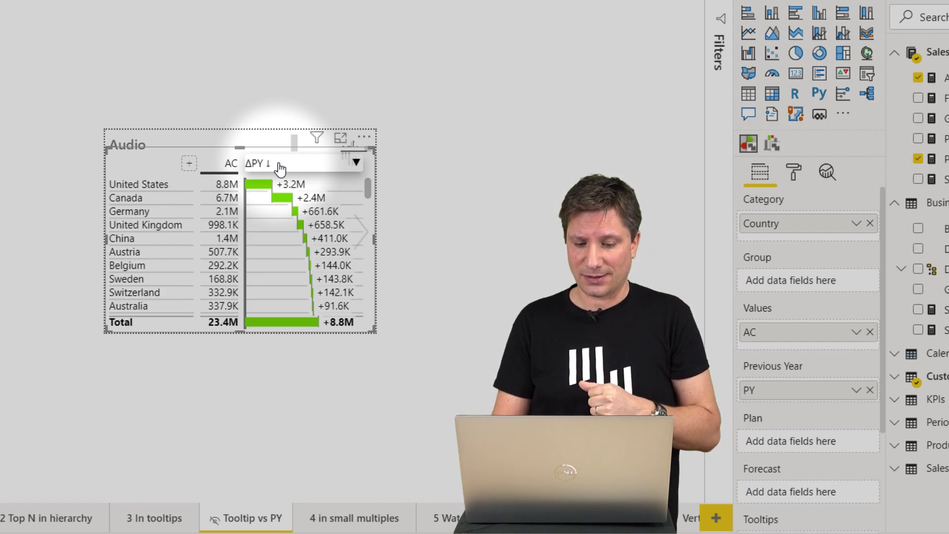
In the Audio table's Format pane, expand Categories and turn 'Open Top/Bottom N form' on.
left_click(797, 180)
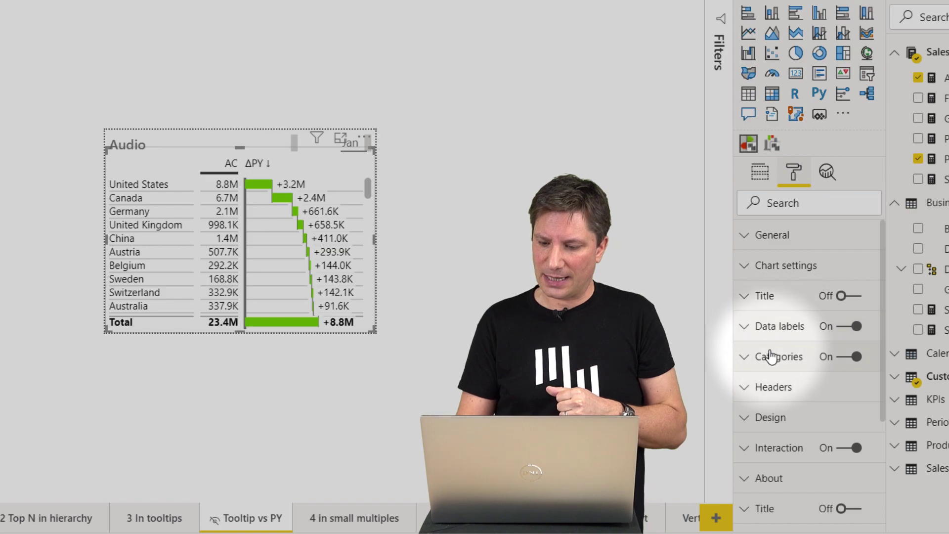
left_click(772, 356)
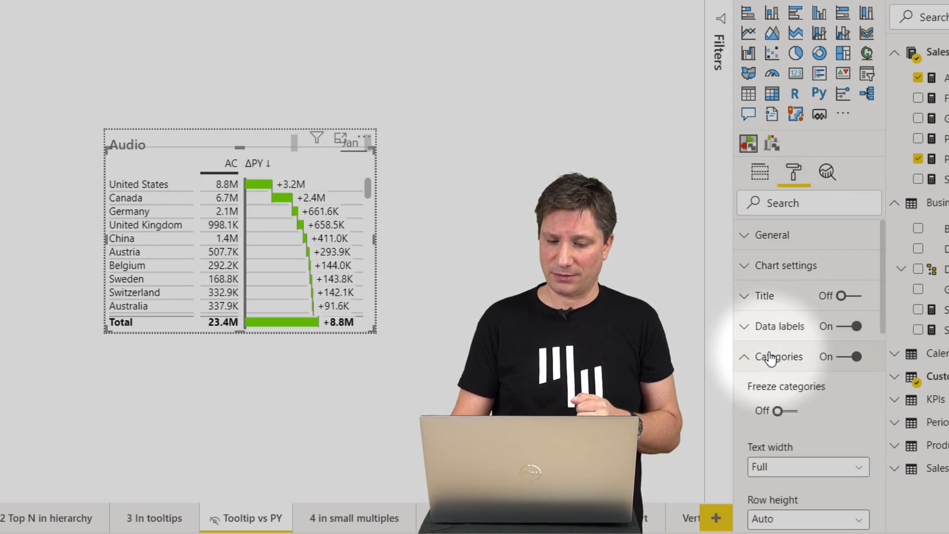
scroll(769, 357, "down", 5)
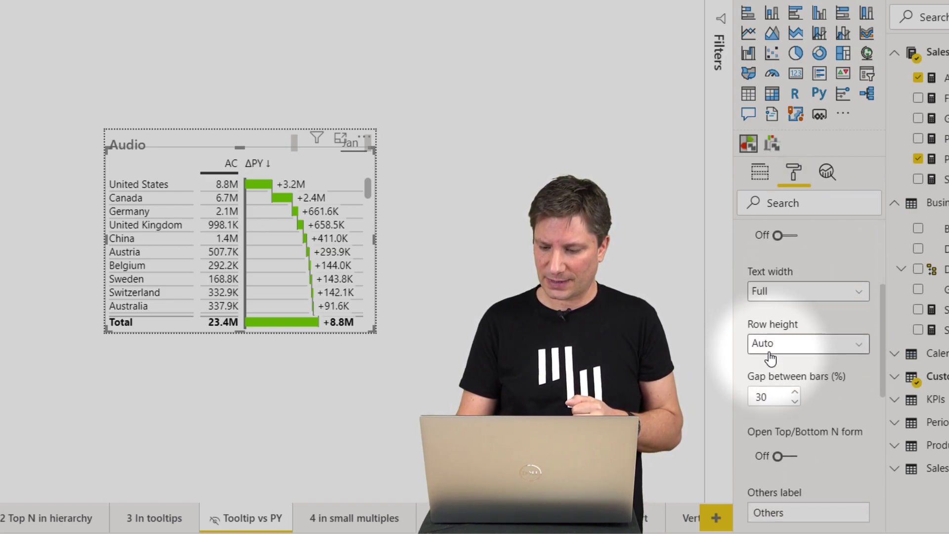
scroll(770, 357, "down", 1)
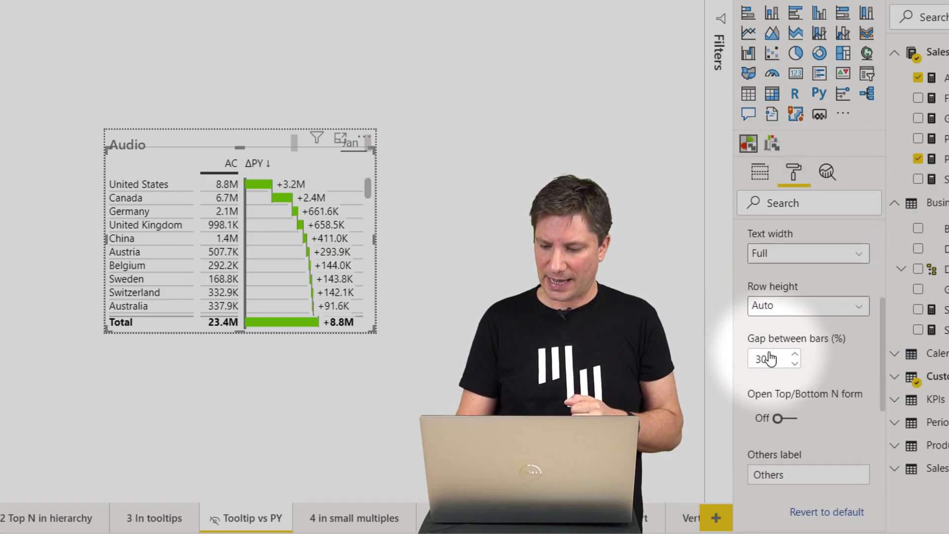
left_click(786, 424)
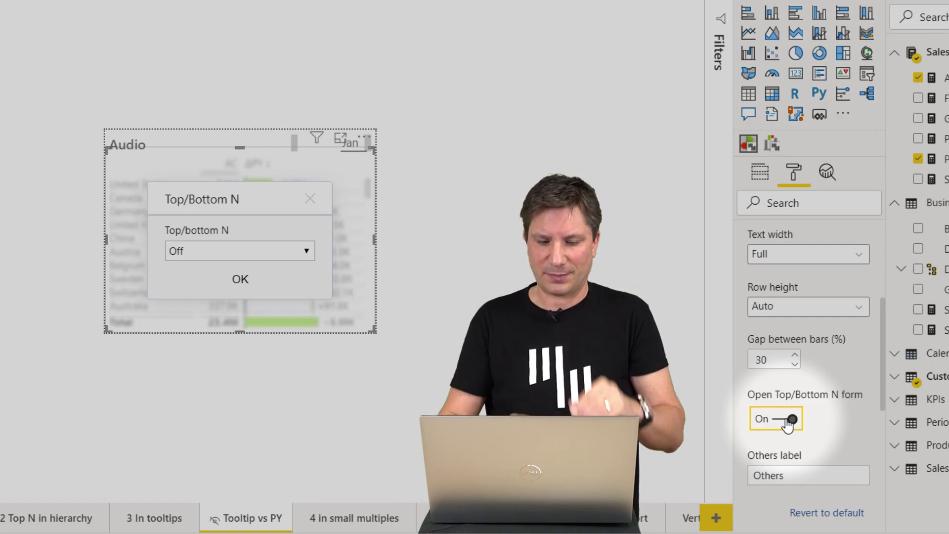
Set the Audio table to Top + bottom 5 countries by ΔPY, grouping the rest as Others.
left_click(260, 254)
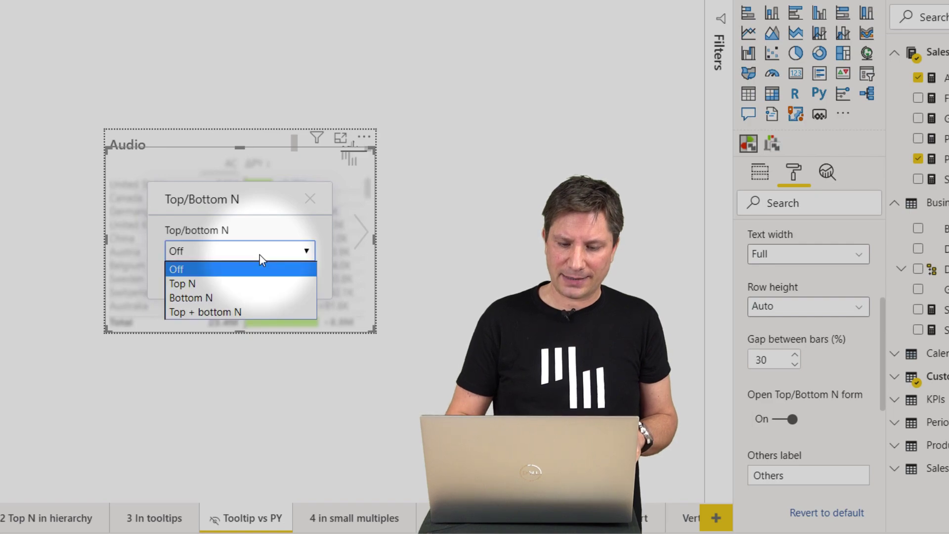
left_click(221, 309)
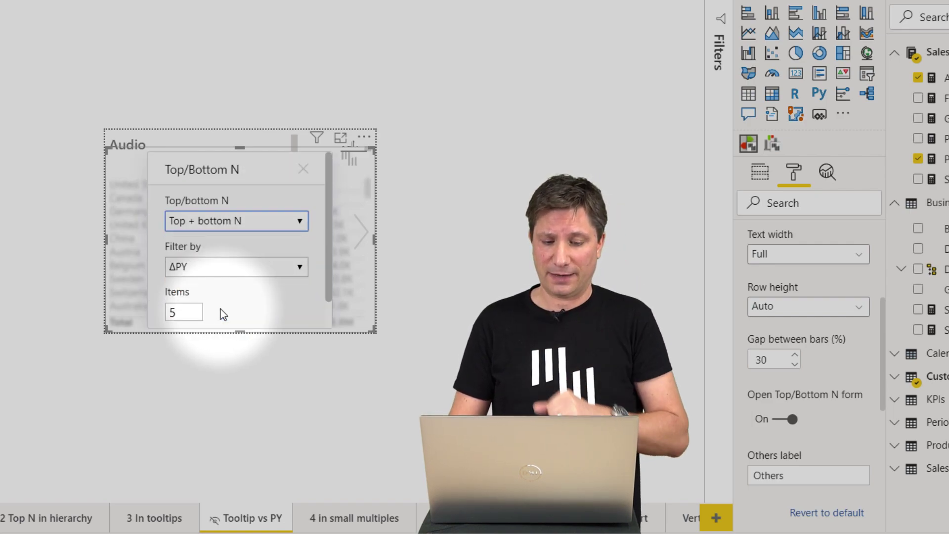
scroll(220, 308, "down", 1)
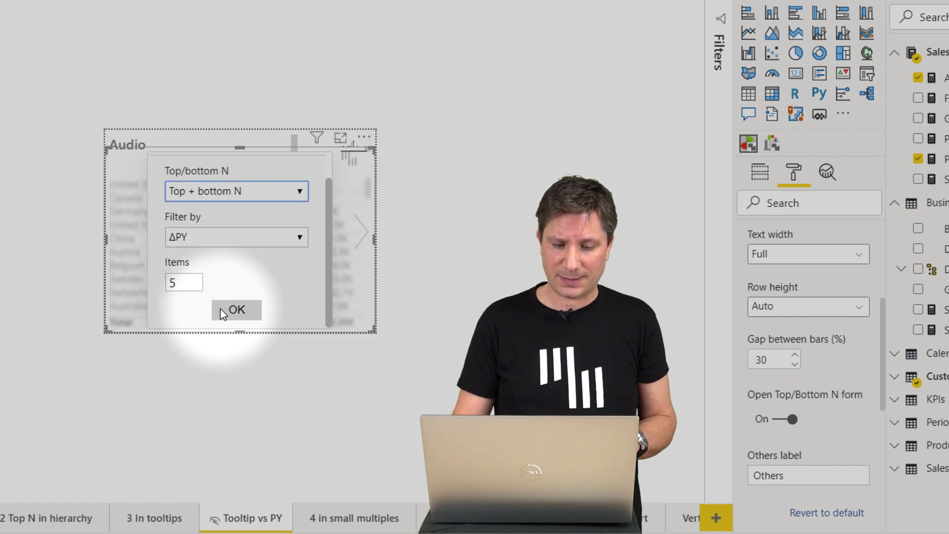
left_click(236, 310)
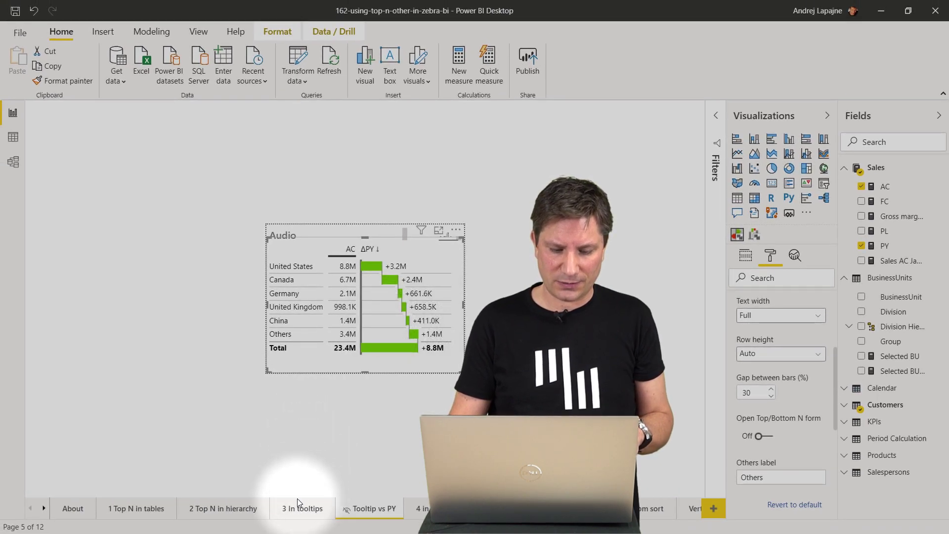
Return briefly to the 3 In tooltips page, then move to the 4 in small multiples page.
left_click(295, 509)
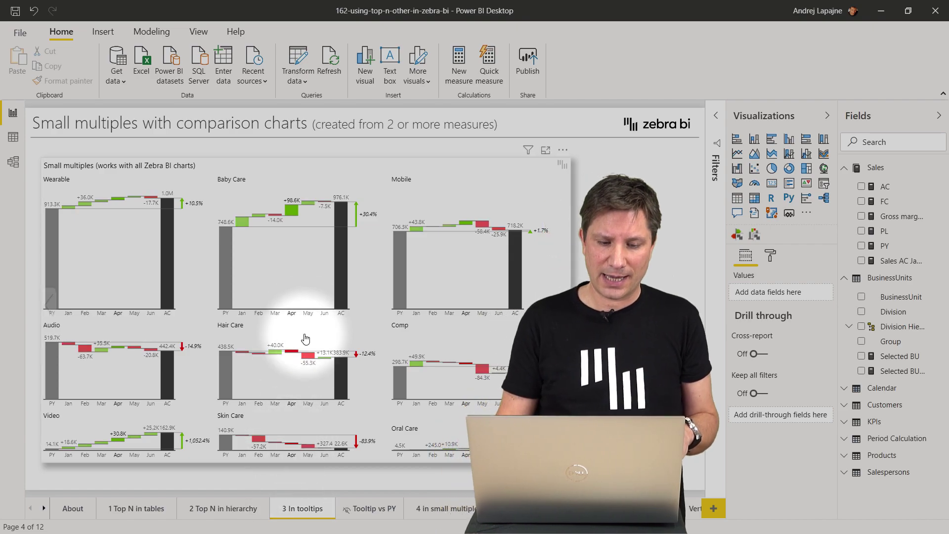
mouse_move(296, 217)
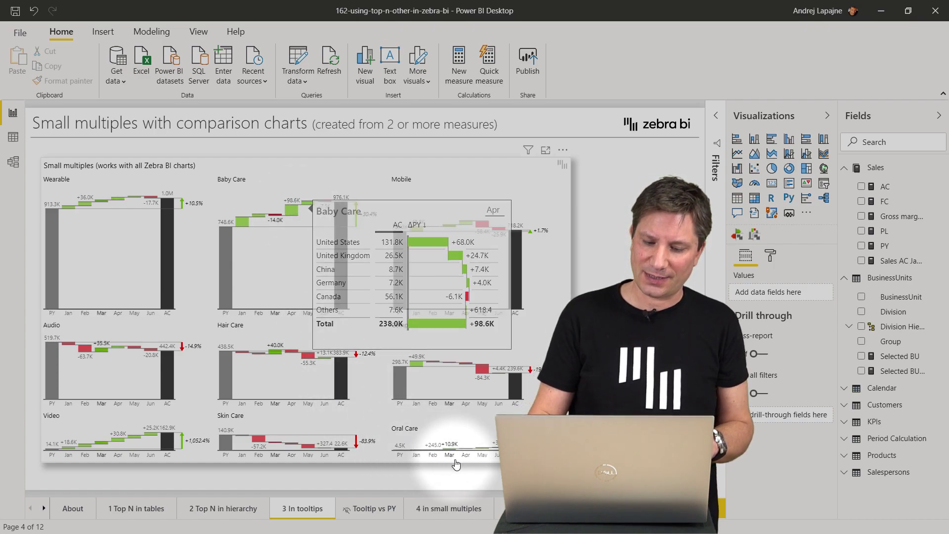
left_click(446, 514)
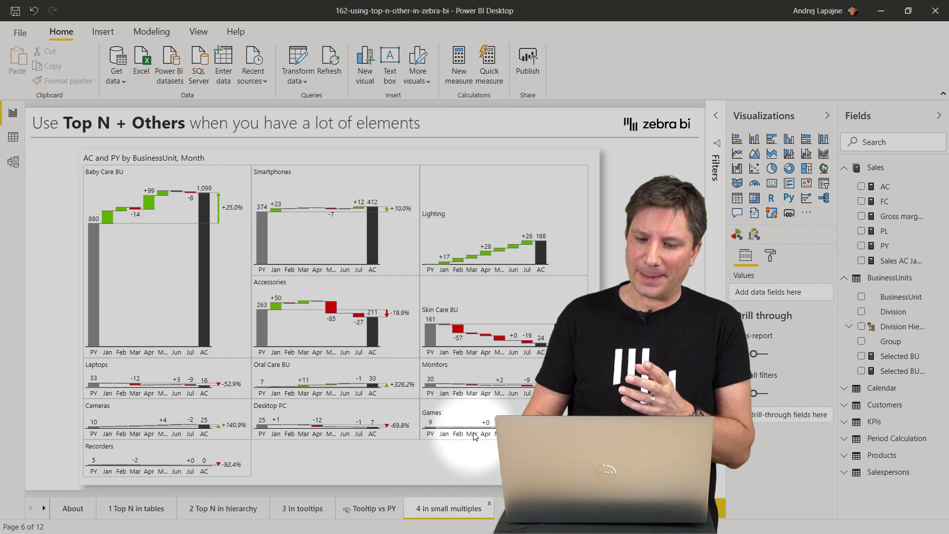
Select the 'AC and PY by BusinessUnit, Month' waterfall to reveal its Month, BusinessUnit, AC and PY fields.
left_click(509, 162)
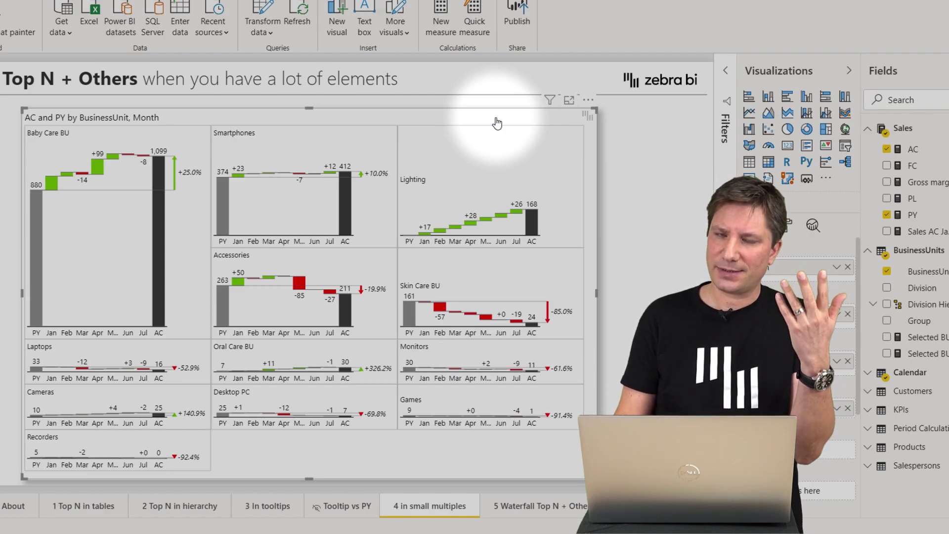
left_click(329, 410)
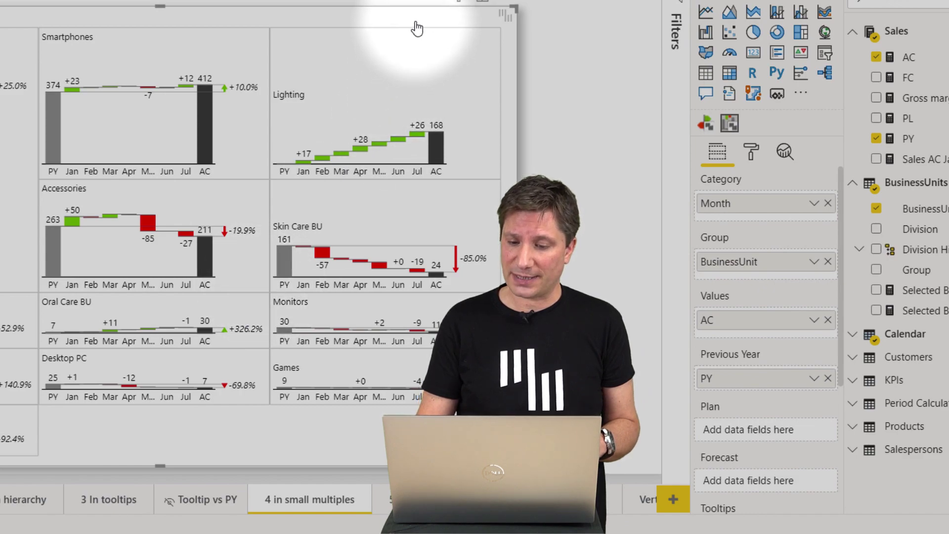
Set Small multiples Top N to Items, showing nine business units plus an Others panel.
left_click(749, 160)
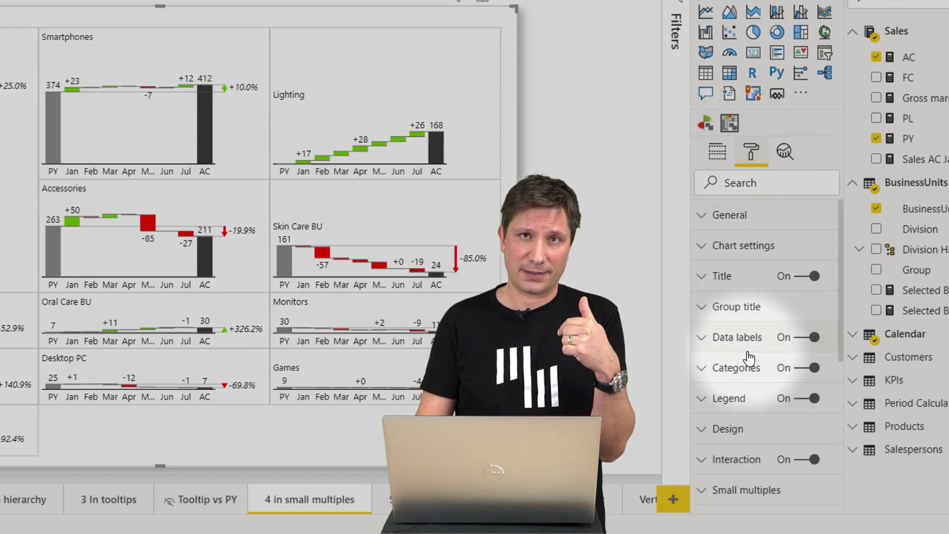
scroll(749, 356, "down", 3)
scroll(749, 356, "down", 3)
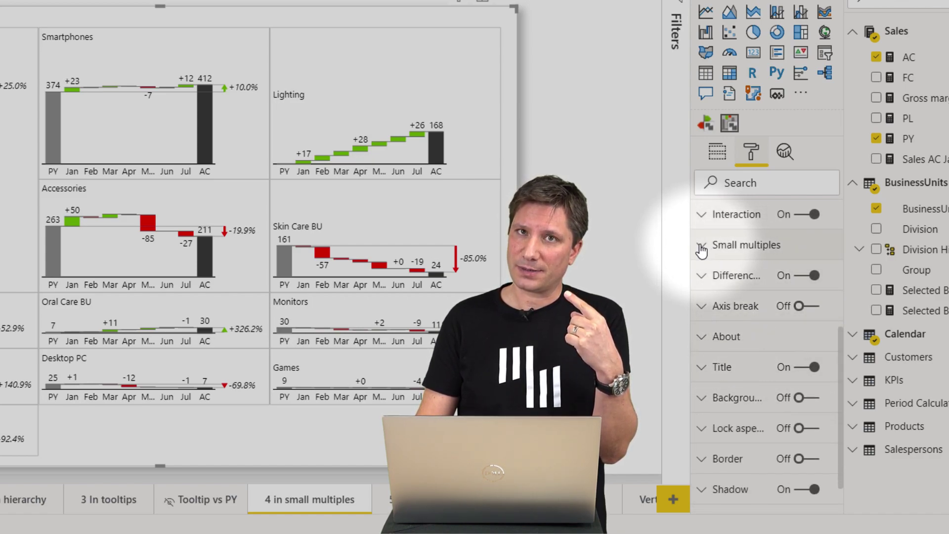
left_click(701, 247)
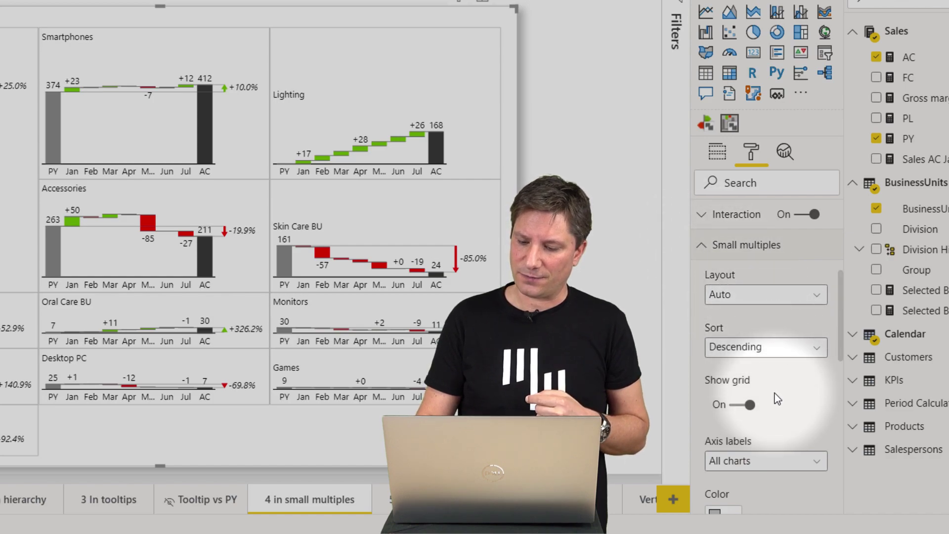
scroll(774, 394, "down", 5)
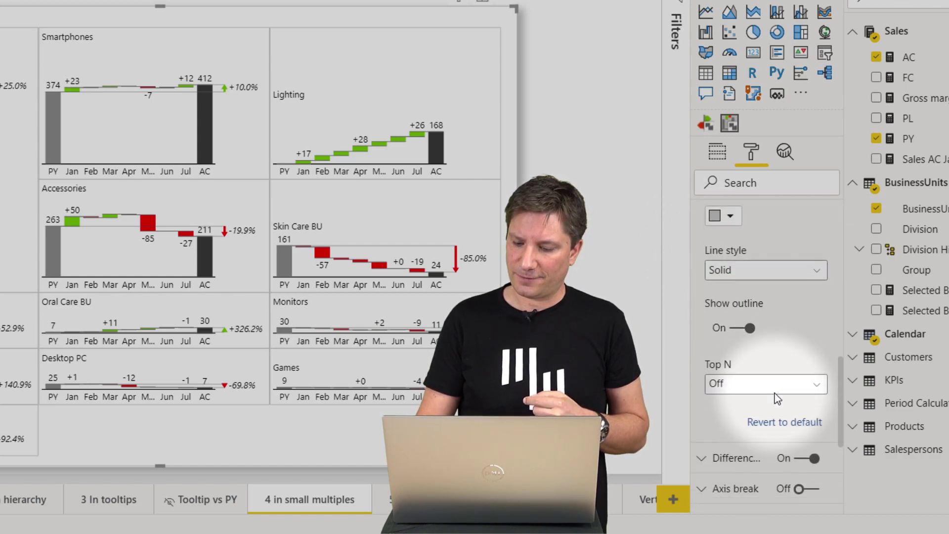
left_click(758, 374)
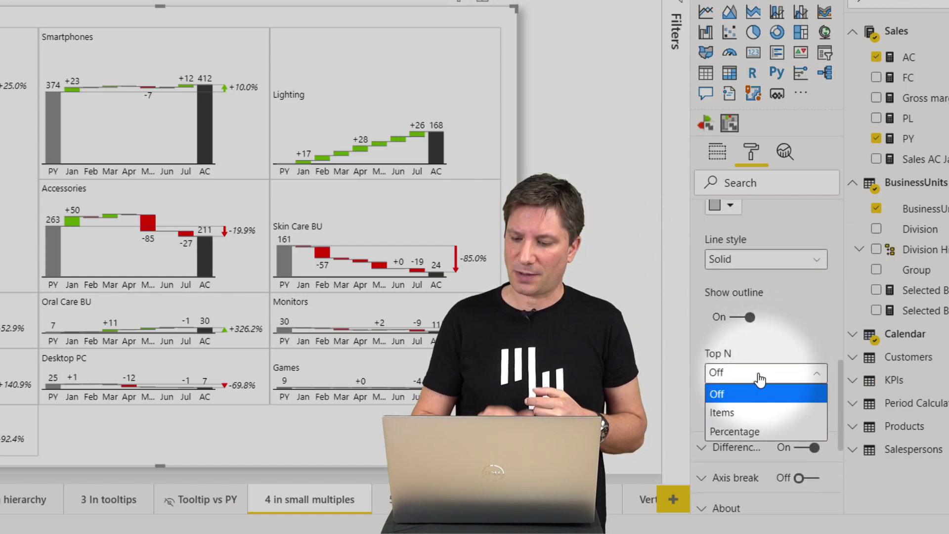
left_click(740, 414)
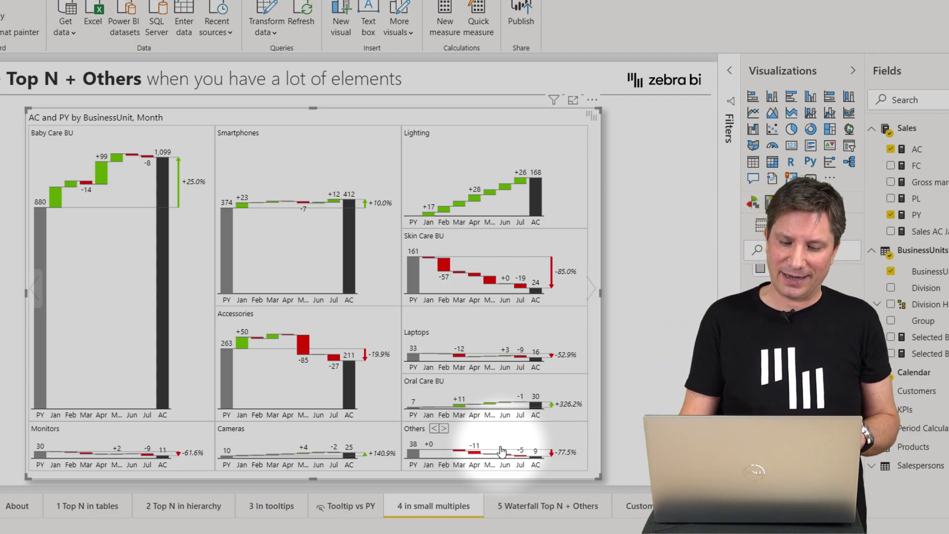
Step the small multiples down to six units, then back up to Top 7 with Others at 45 AC.
left_click(434, 428)
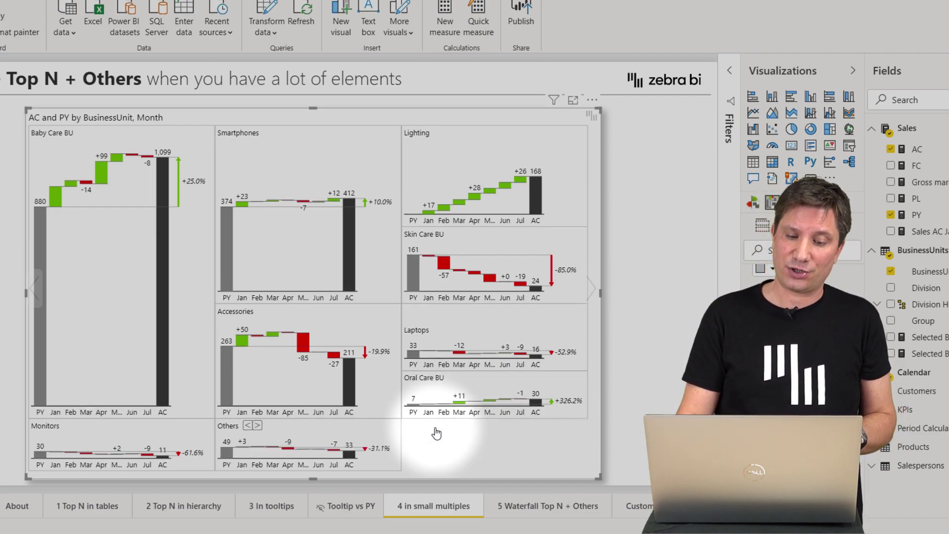
left_click(249, 426)
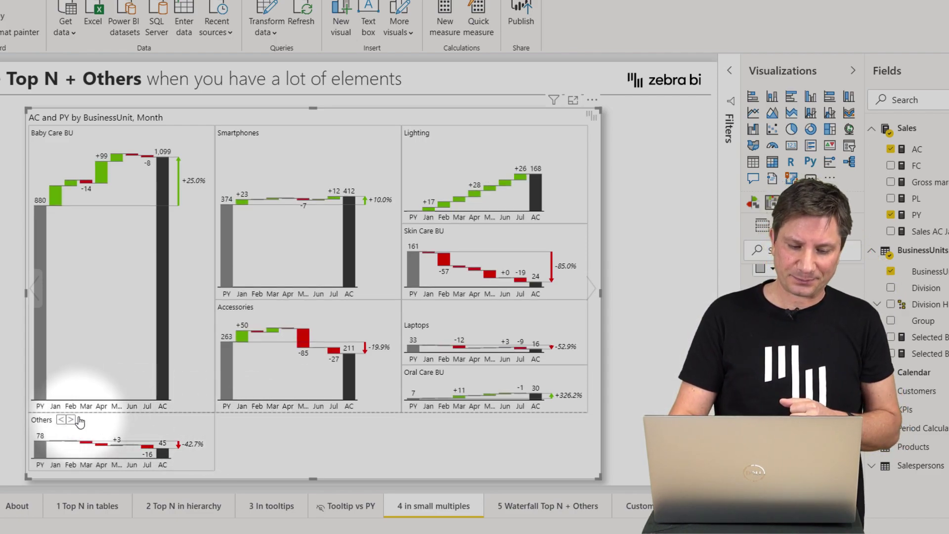
left_click(62, 420)
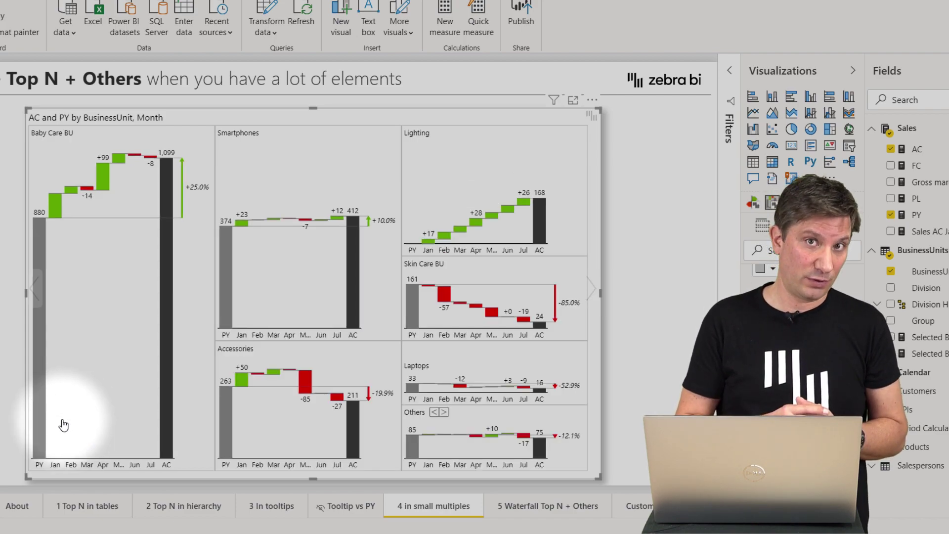
left_click(443, 412)
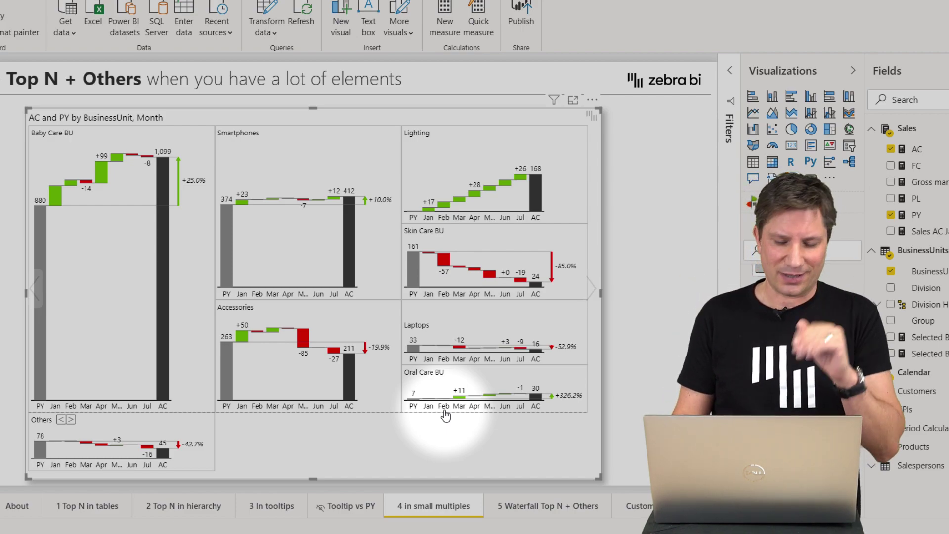
Go to the 5 Waterfall Top N + Others page and select the left waterfall chart.
left_click(539, 511)
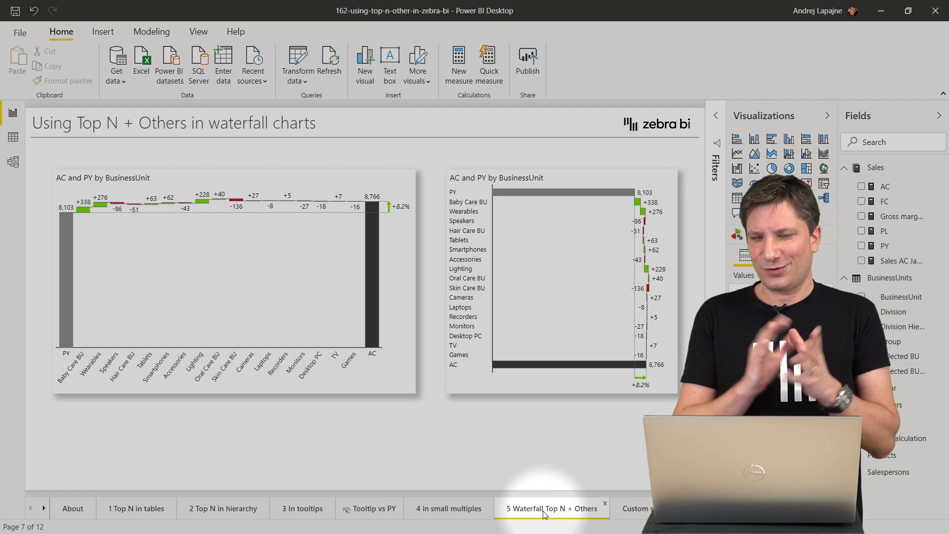
left_click(239, 178)
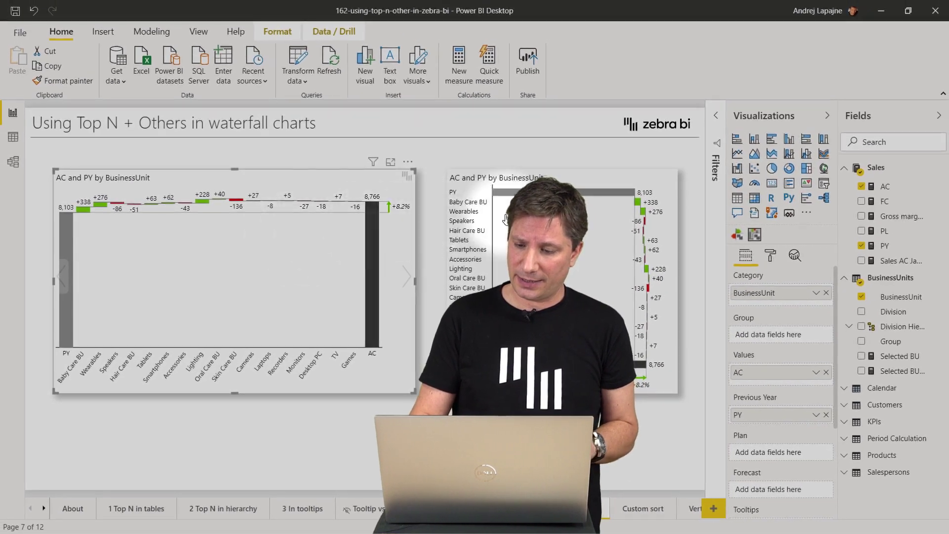
Turn on Categories Top/bottom N (5 items) for the left waterfall and widen the chart slightly.
left_click(770, 255)
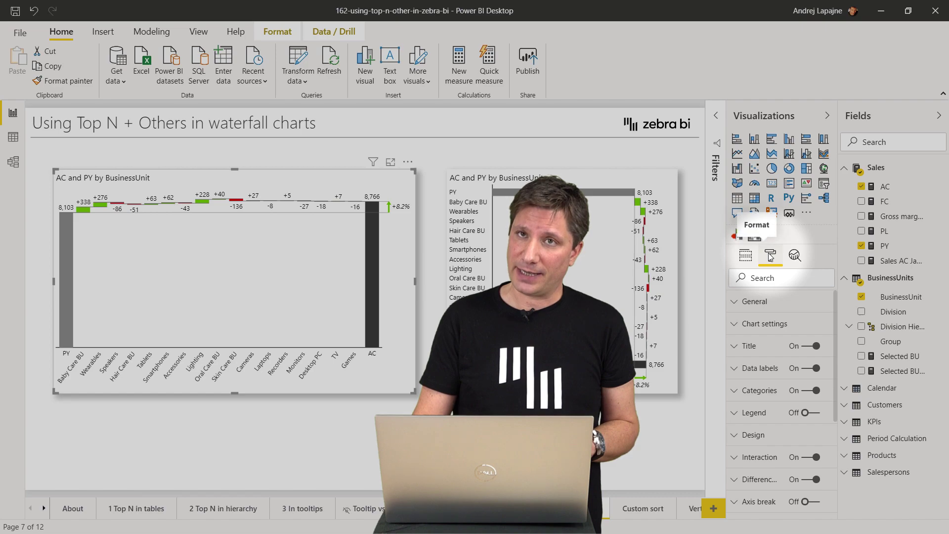
left_click(760, 396)
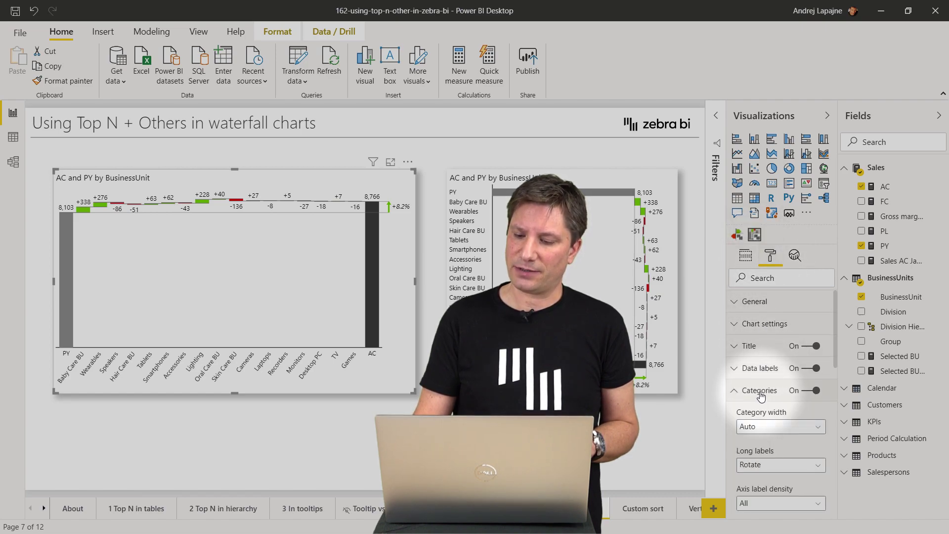
scroll(760, 395, "down", 5)
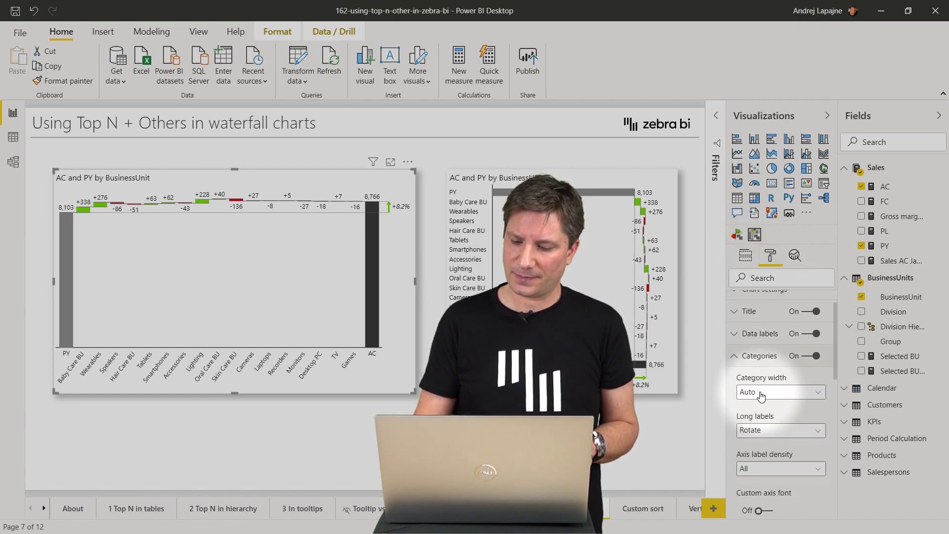
scroll(760, 395, "down", 2)
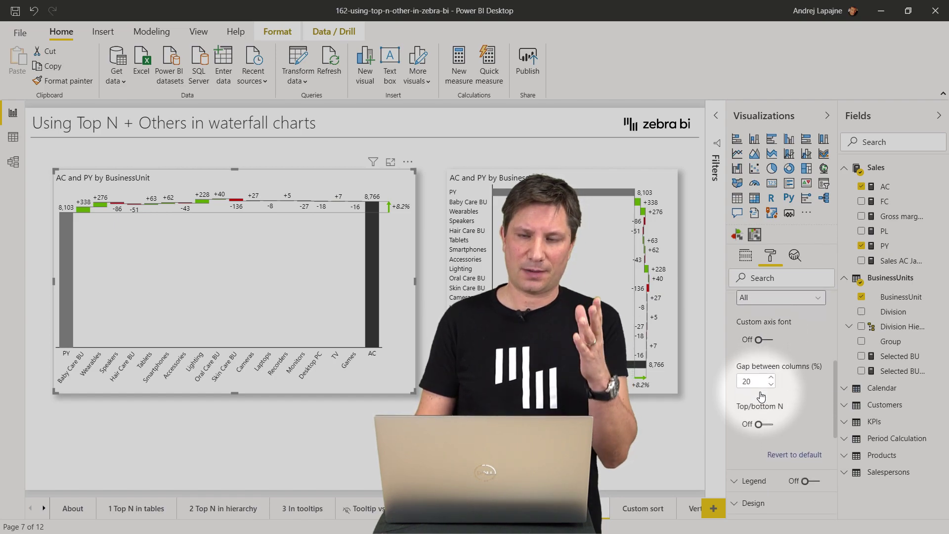
left_click(760, 425)
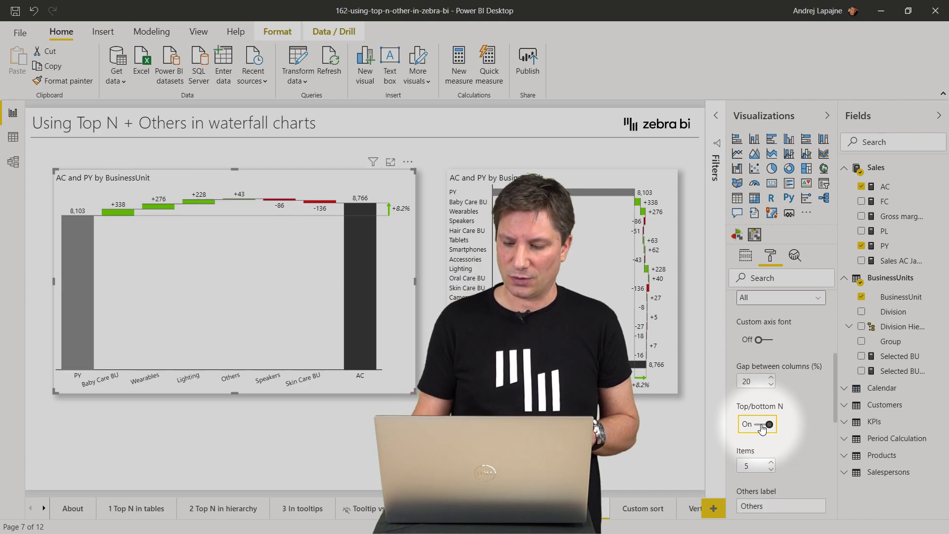
left_click_drag(408, 283, 428, 277)
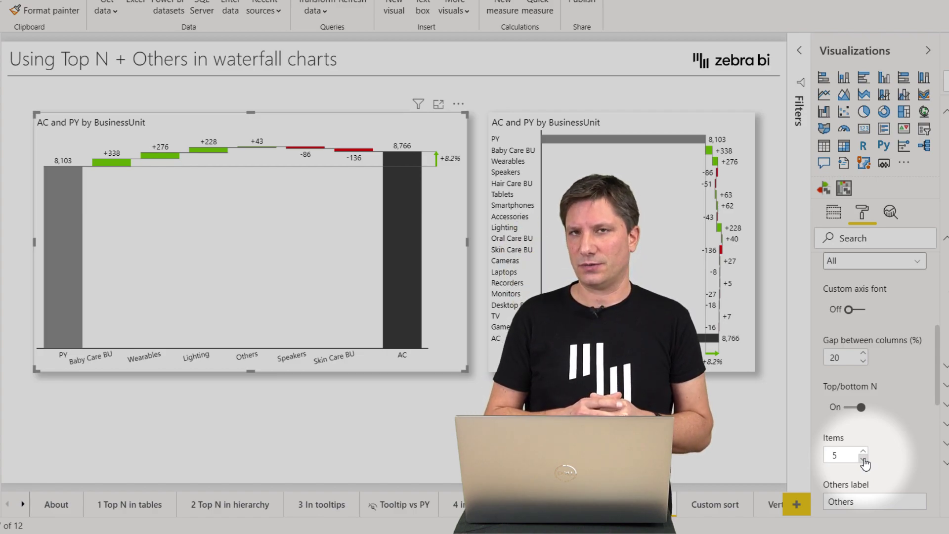
Add an axis break on the left waterfall and enable Top/bottom N with 5 items on the right waterfall.
left_click(405, 251)
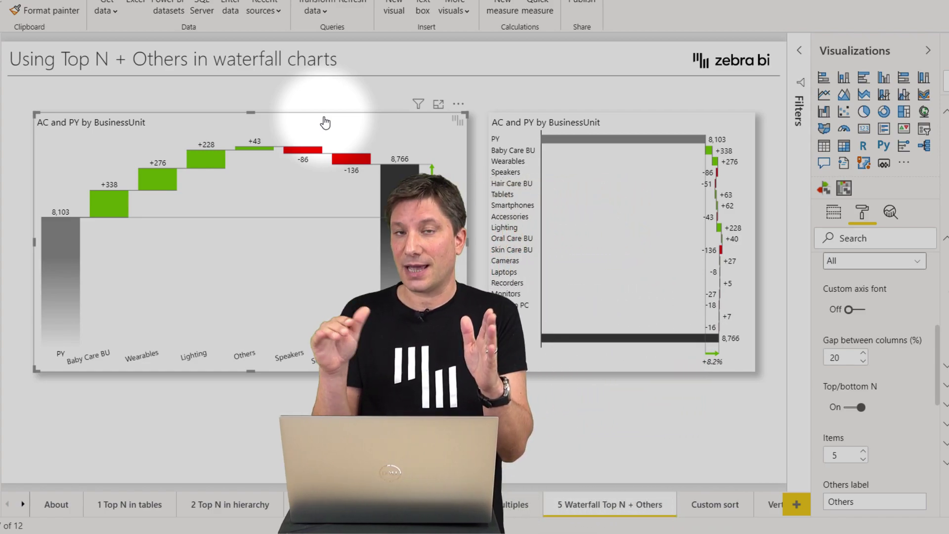
left_click(681, 126)
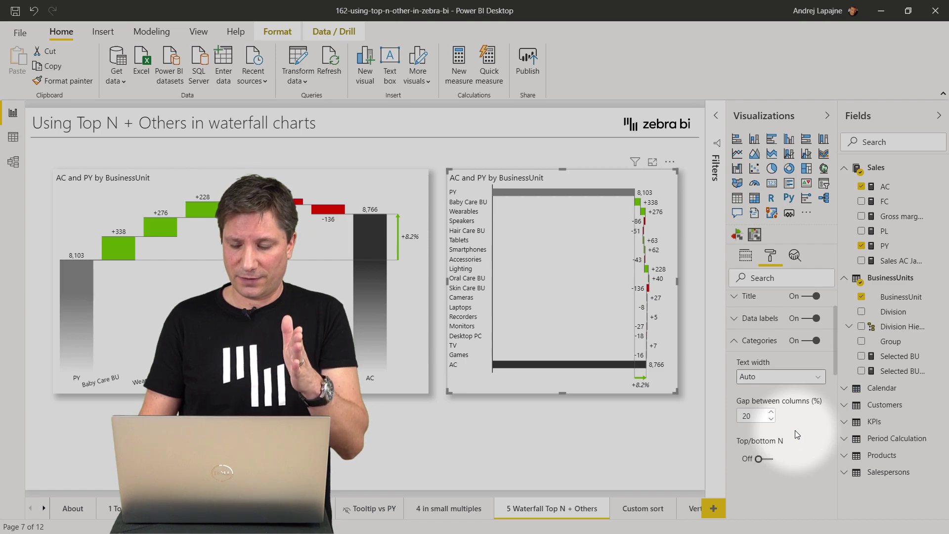
left_click(762, 459)
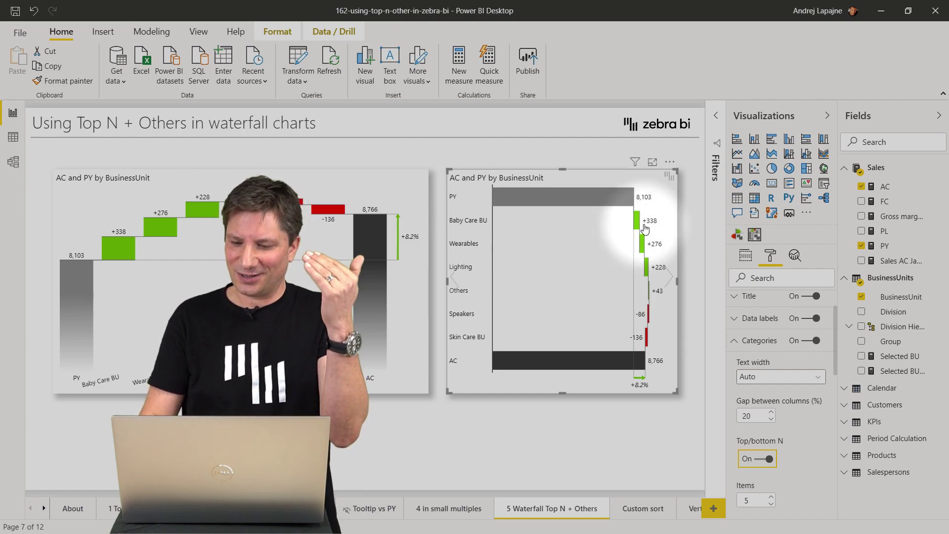
mouse_move(638, 224)
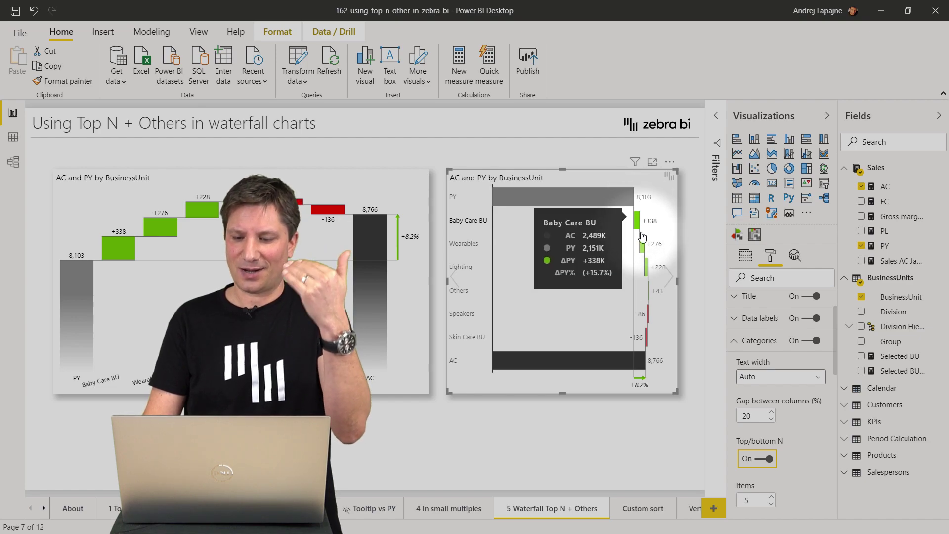